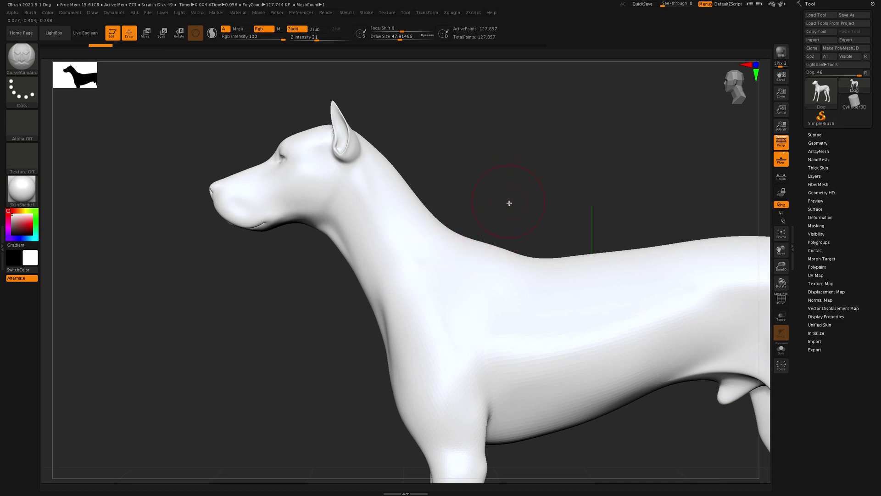
- Paint a mask across the dog's flank from behind the shoulder to the hip
left_click_drag(509, 193, 487, 207)
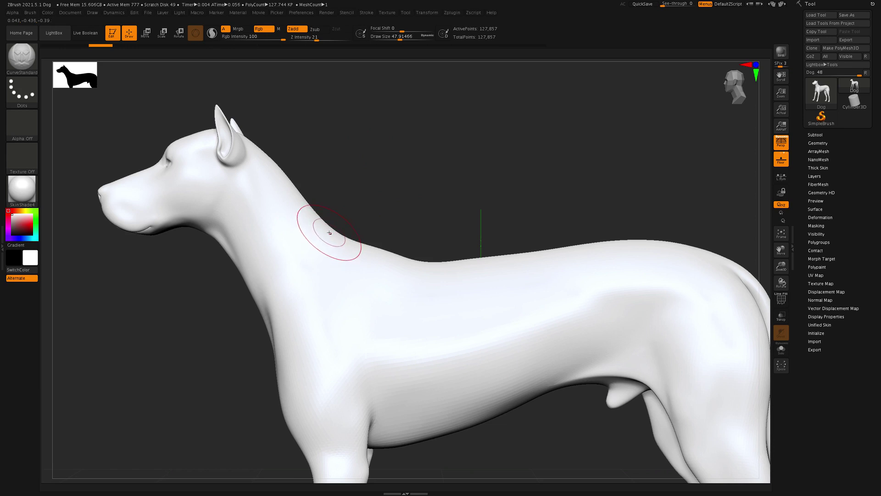
key("ctrl")
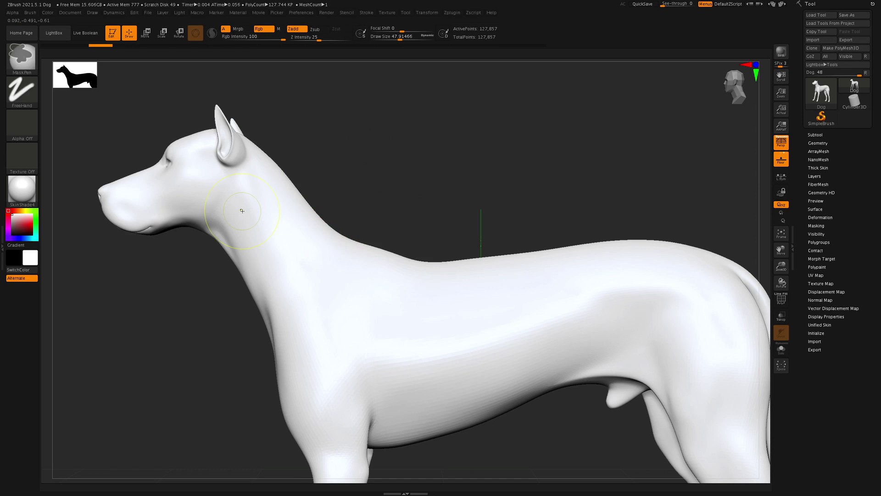
mouse_move(354, 347)
left_mouse_down()
mouse_move(389, 364)
mouse_move(404, 335)
mouse_move(567, 294)
mouse_move(672, 314)
mouse_move(689, 307)
left_mouse_up()
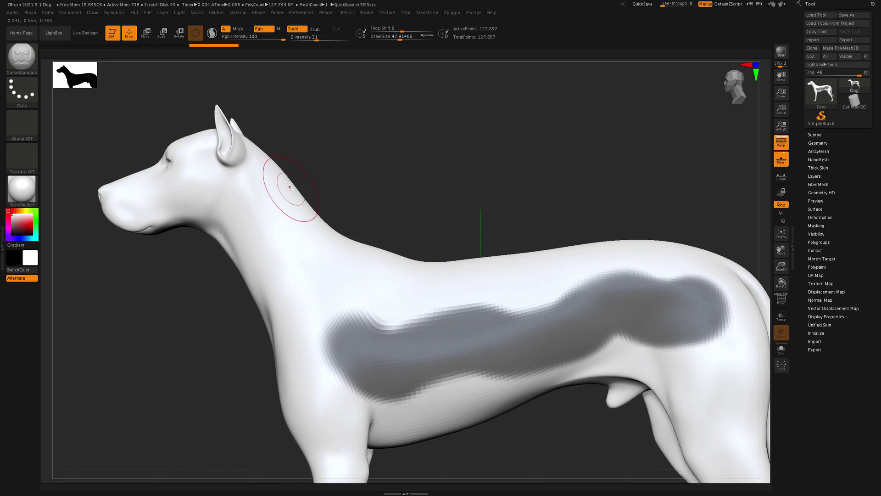
mouse_move(290, 189)
left_mouse_down()
mouse_move(404, 239)
mouse_move(423, 261)
left_mouse_up()
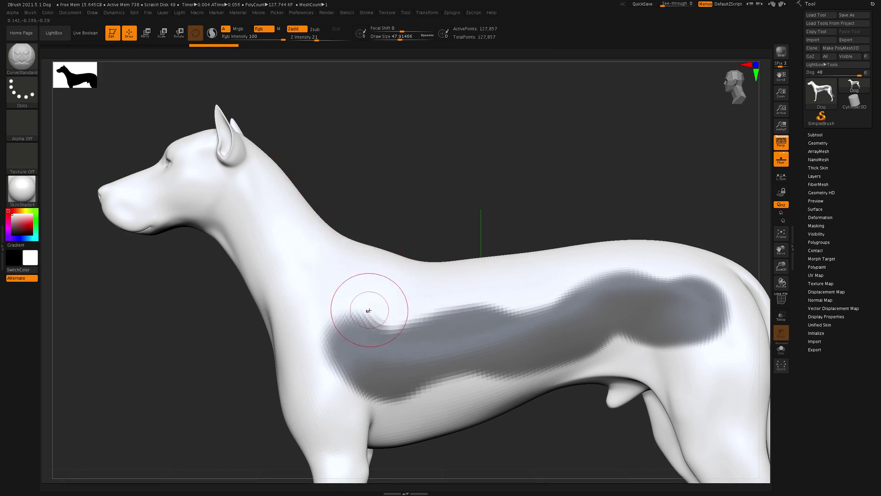
- Erase the upper front part of the flank mask near the shoulder
key("ctrl")
key("alt")
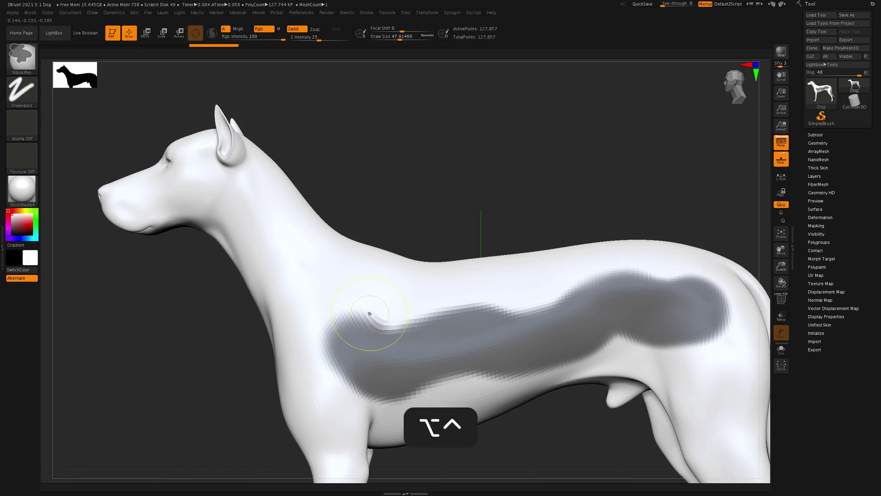
mouse_move(341, 309)
left_mouse_down("ctrl+alt")
mouse_move(362, 319)
mouse_move(502, 296)
mouse_move(376, 330)
mouse_move(327, 381)
mouse_move(379, 323)
left_mouse_up("ctrl+alt")
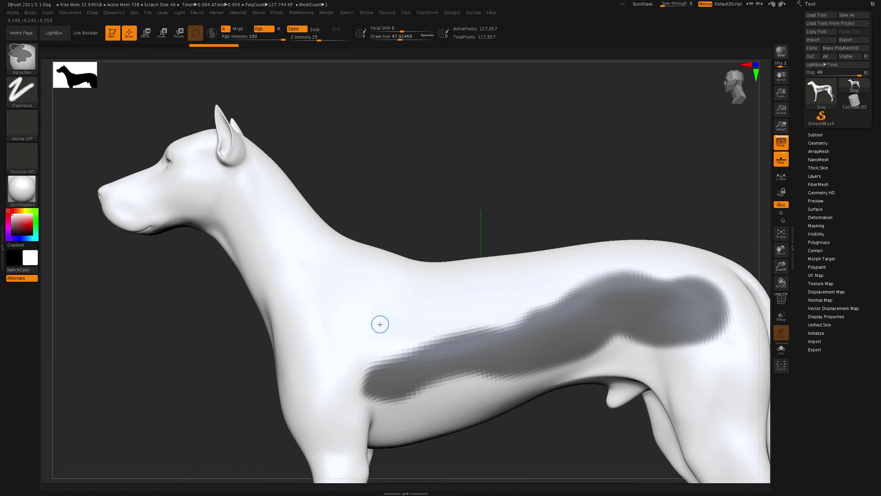
key("ctrl")
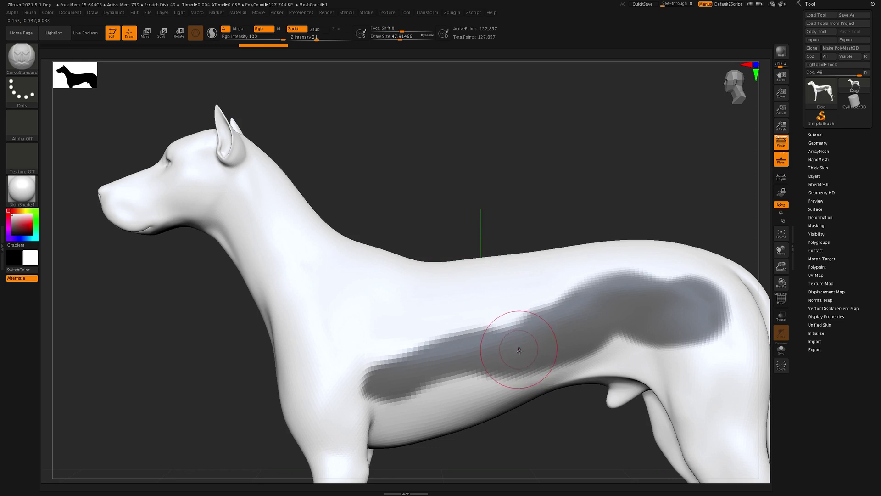
- Blur the edges of the flank mask and sharpen them again
key("ctrl")
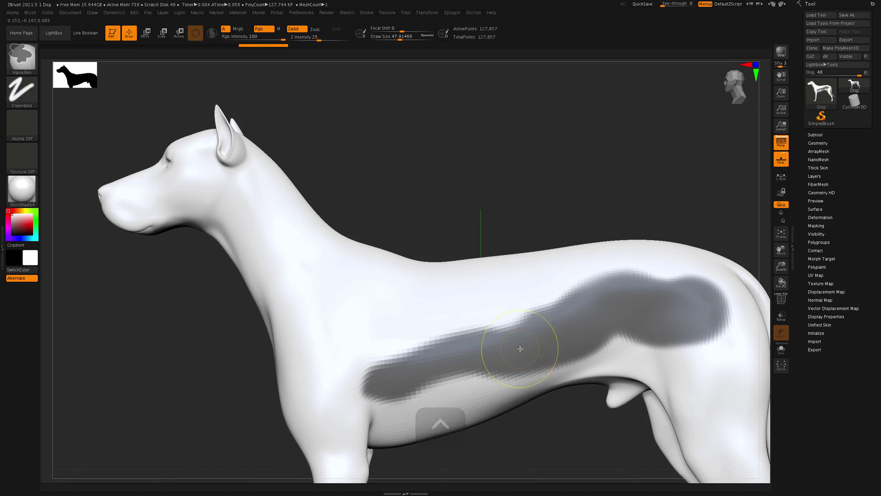
left_click(520, 349, "ctrl")
left_click(520, 349, "ctrl")
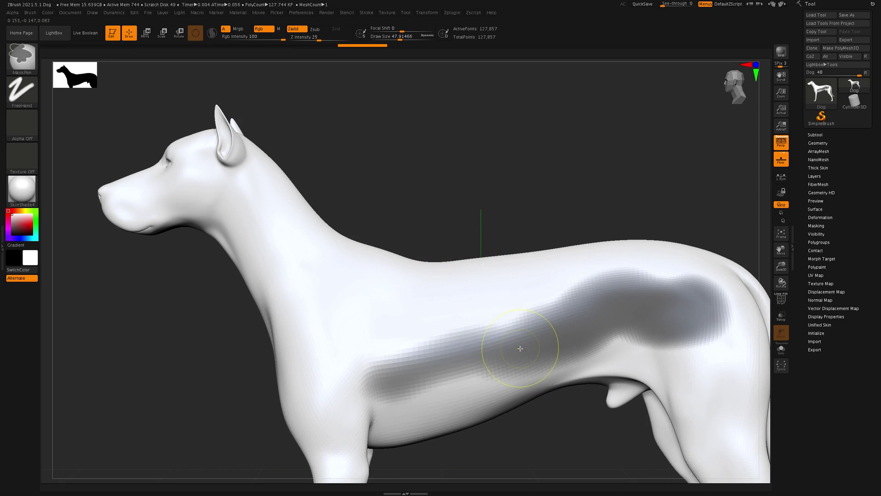
left_click(520, 349, "ctrl+alt")
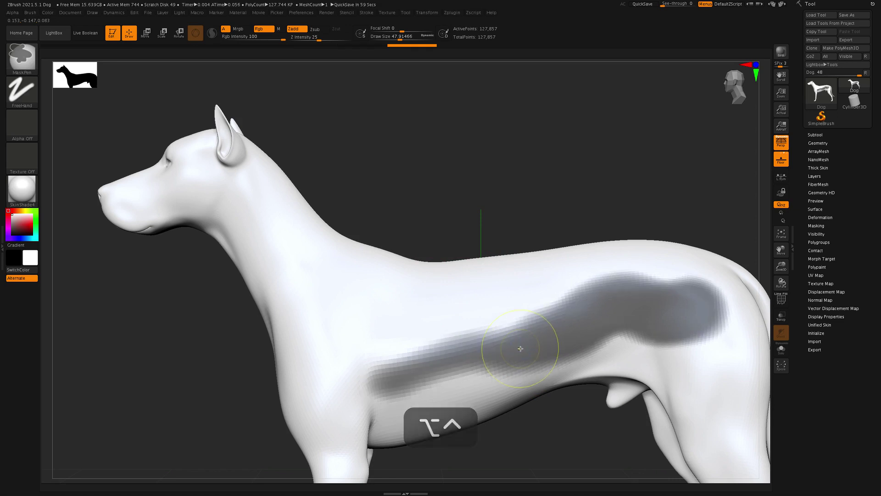
left_click(520, 348, "ctrl+alt")
left_click(520, 349, "ctrl+alt")
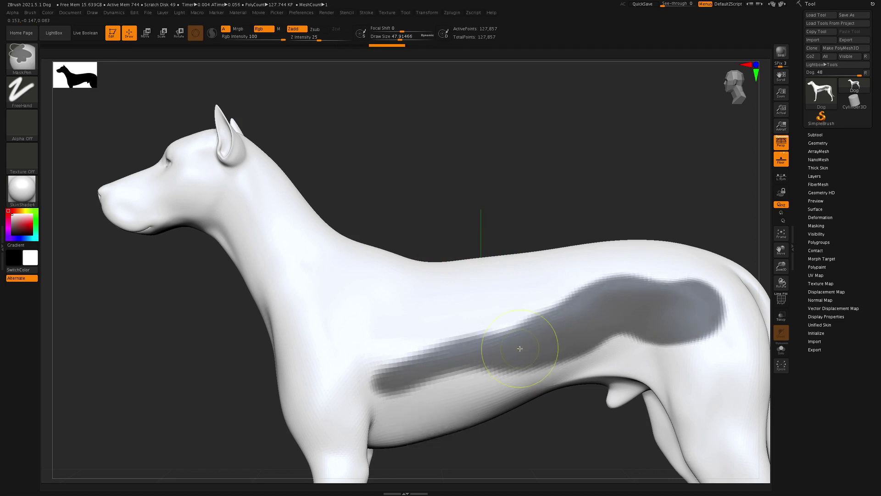
key("ctrl")
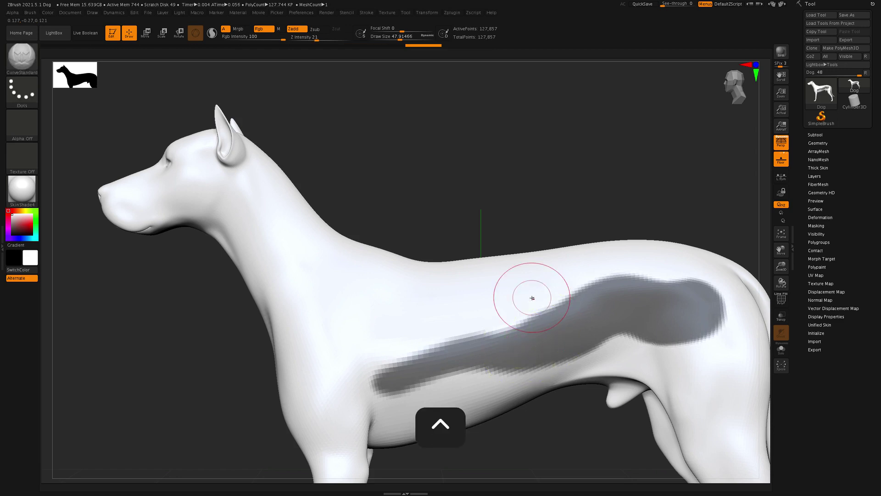
- Undo the most recent sharpening of the flank mask
key("super+z")
key("super+z")
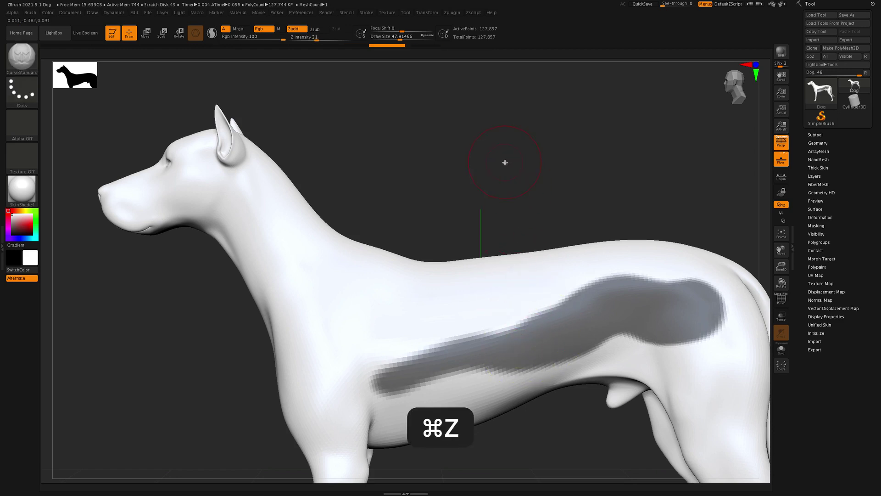
key("super+z")
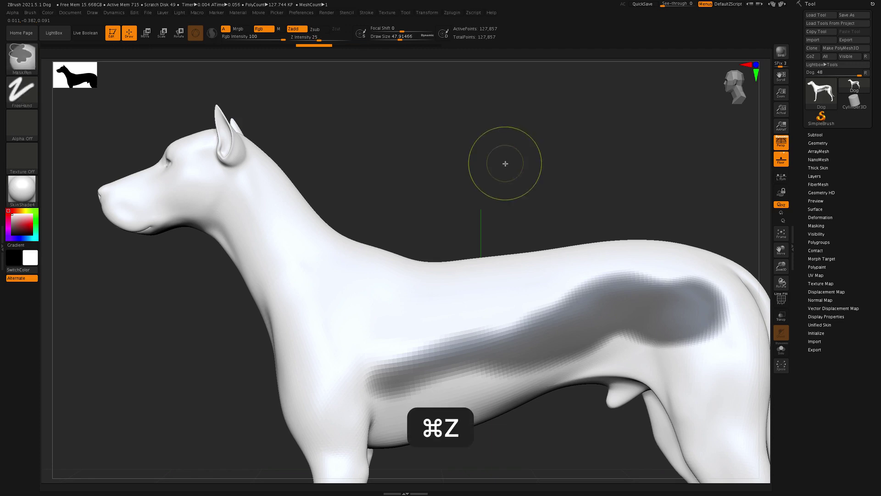
- Clear the flank mask from the dog and undo the clearing
left_click_drag(467, 204, 501, 195)
left_click_drag(654, 285, 514, 197, "alt")
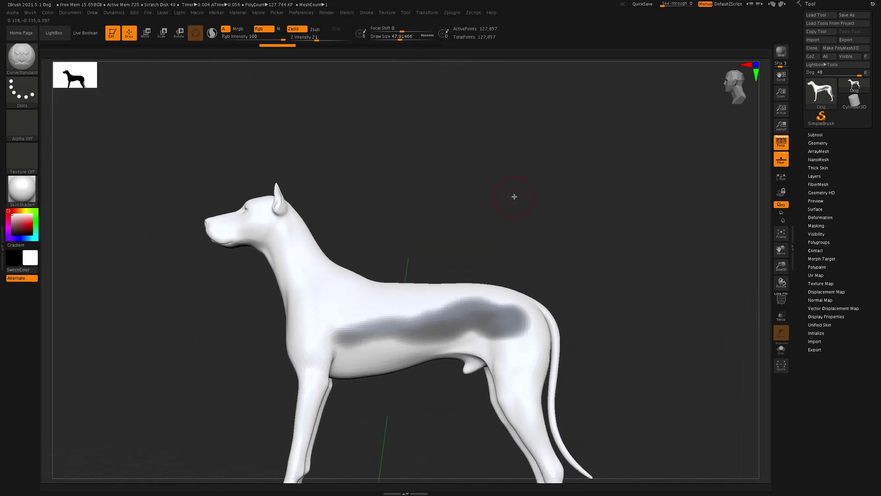
key("ctrl")
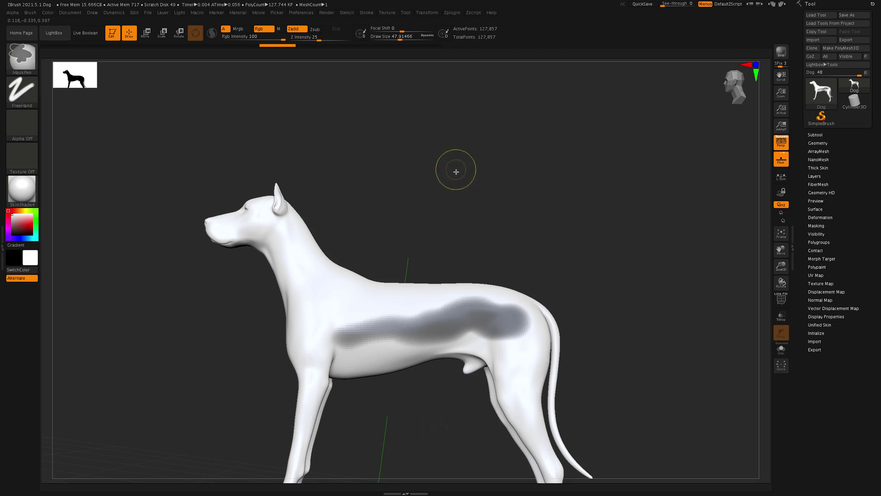
left_click_drag(457, 179, 542, 253, "ctrl")
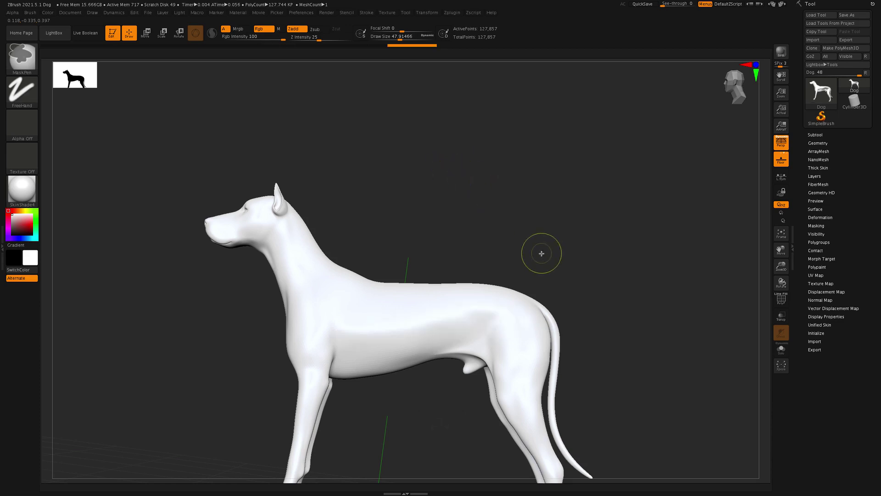
key("super+z")
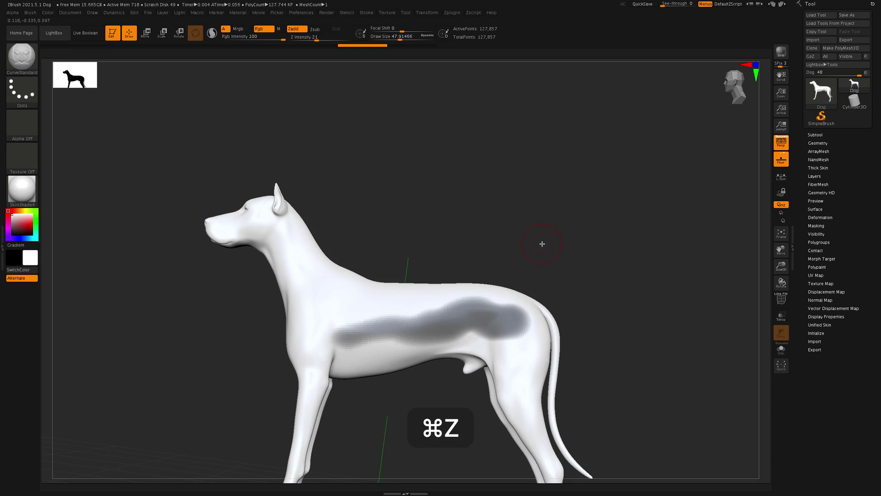
- Invert the flank mask and back again, and clear the mask from the dog
key("ctrl")
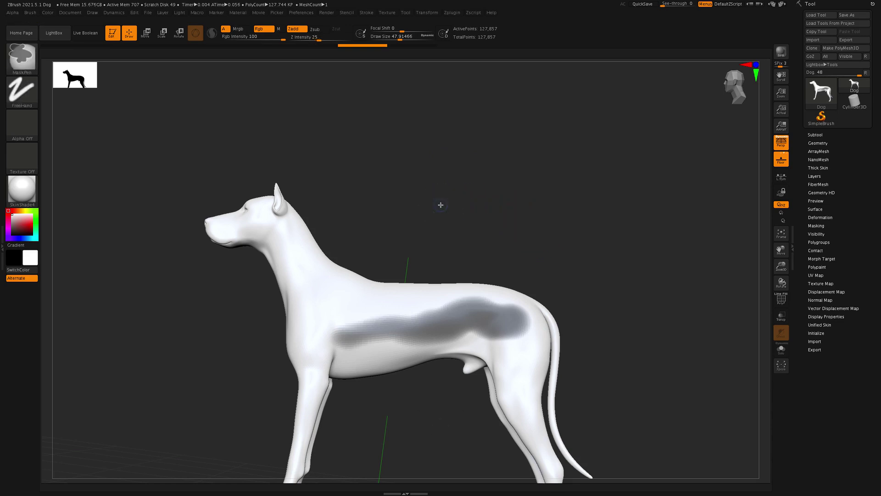
left_click(441, 205, "ctrl")
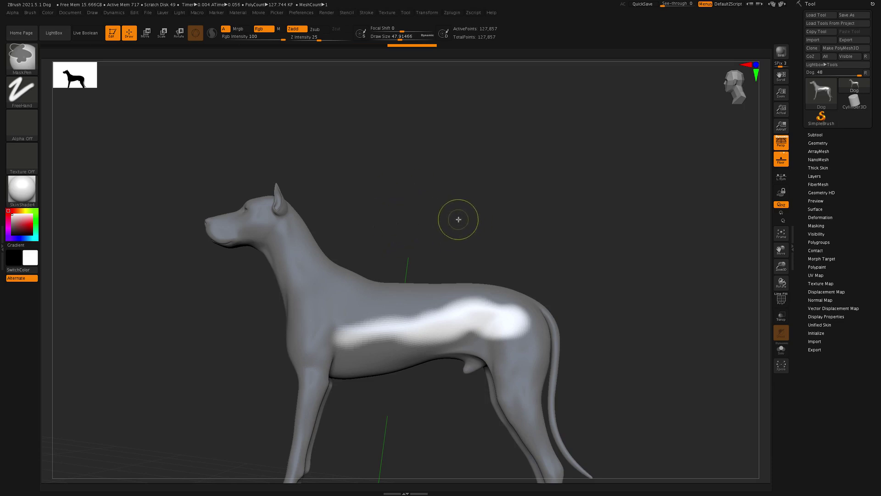
left_click(459, 219, "ctrl")
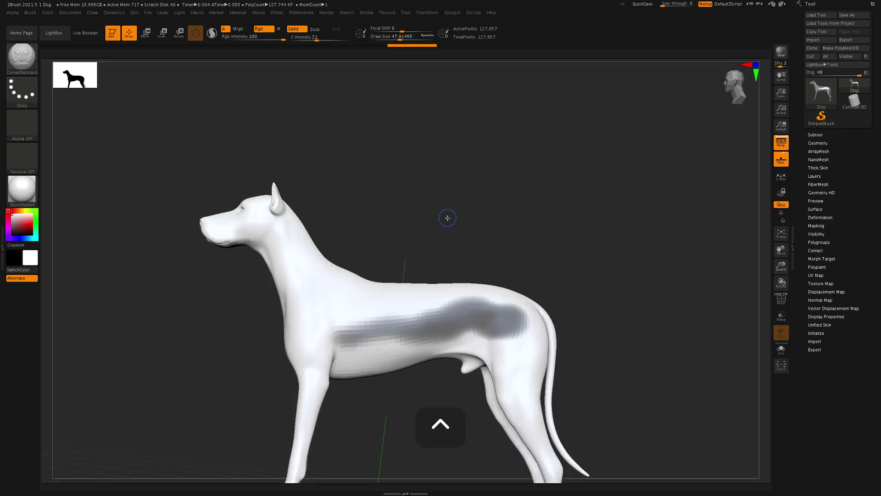
left_click_drag(461, 193, 490, 223, "ctrl")
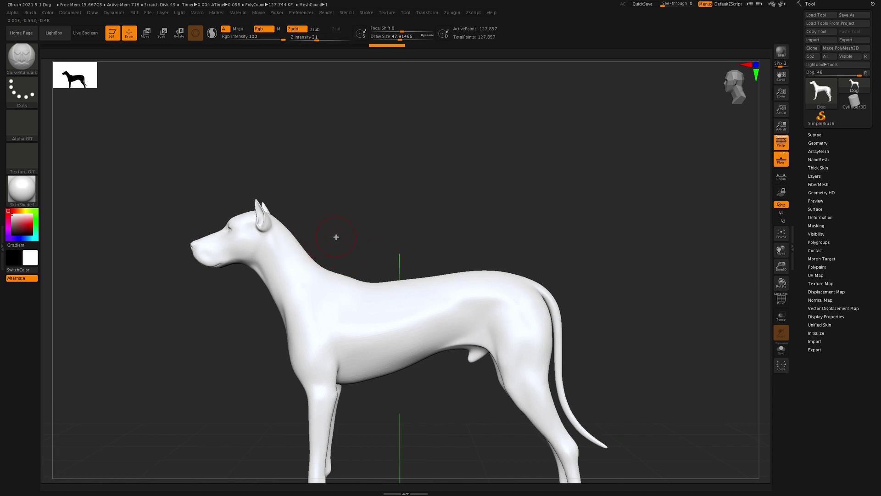
- Toggle symmetry for the brush and paint a mask band around the dog's neck just behind the head
key("x")
key("ctrl")
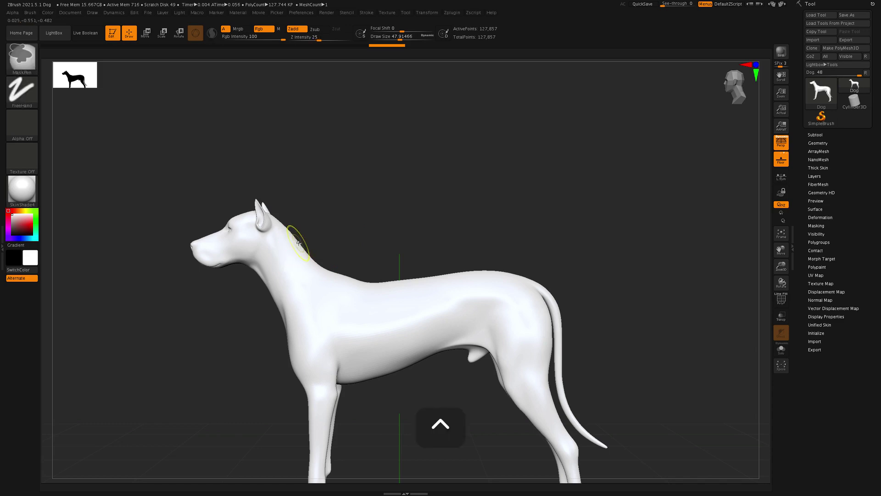
left_click_drag(298, 243, 261, 281, "ctrl")
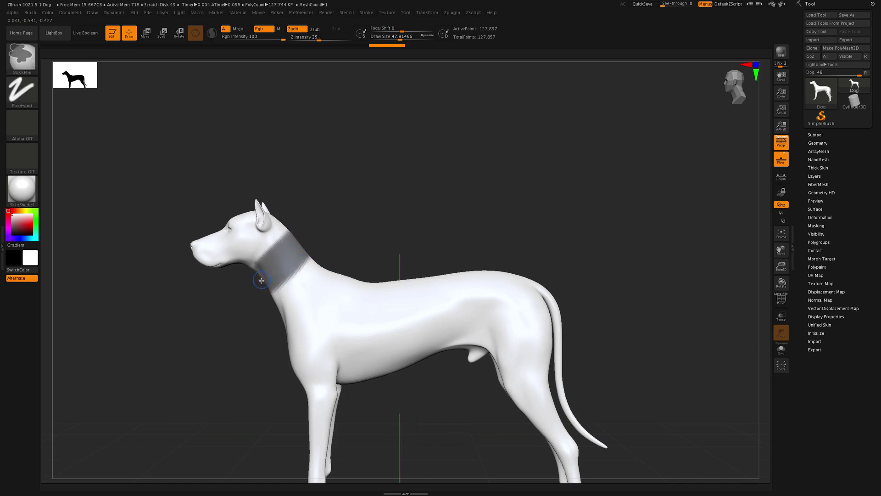
- Invert the mask so that only the neck band is left unmasked
left_click_drag(423, 226, 431, 305)
left_click_drag(448, 232, 449, 230)
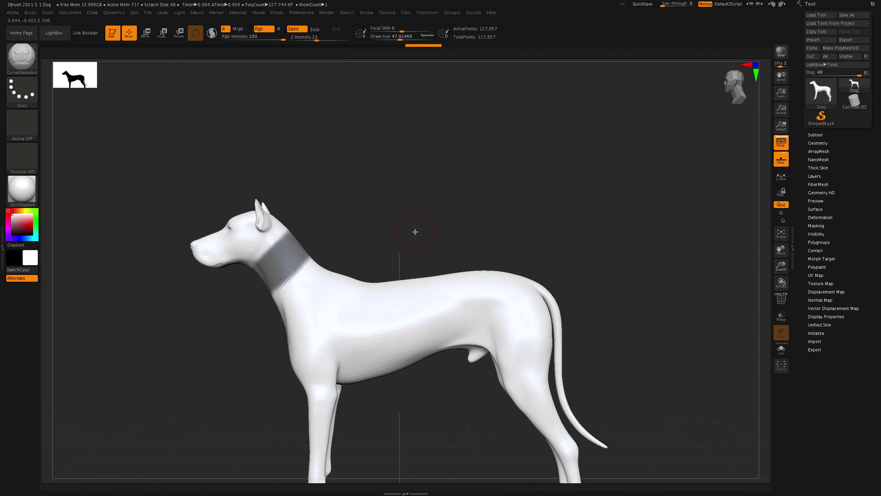
left_click(382, 206, "ctrl")
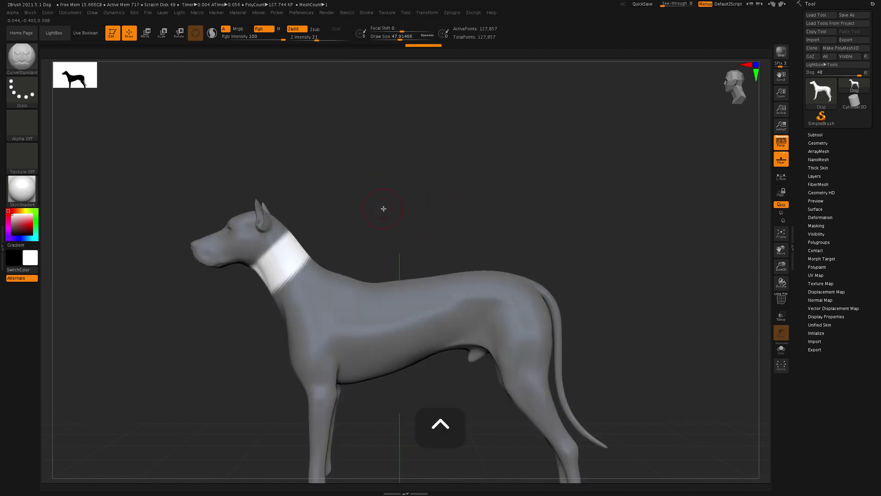
- Turn off perspective and frame the dog's head and neck from the front
mouse_move(386, 209)
left_mouse_down()
mouse_move(417, 218)
mouse_move(415, 232)
mouse_move(511, 260)
mouse_move(524, 246)
mouse_move(492, 243)
left_mouse_up()
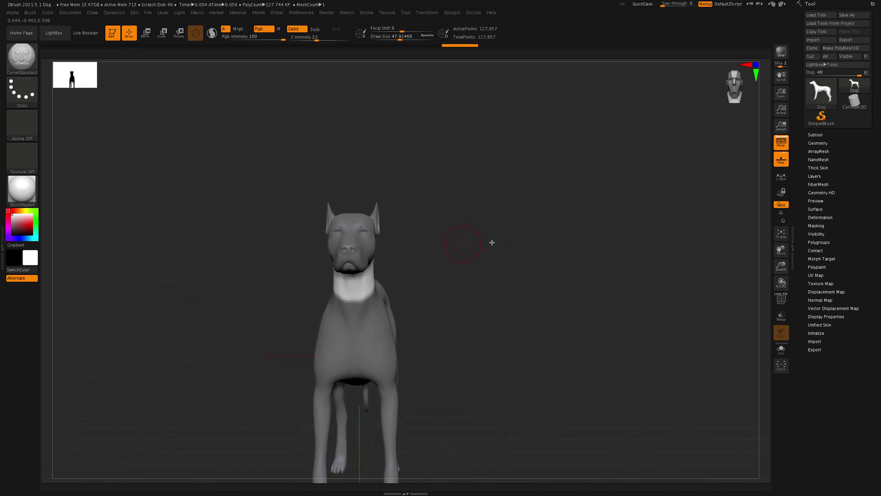
left_click(781, 146)
mouse_move(557, 248)
left_mouse_down("alt")
mouse_move(639, 266)
mouse_move(582, 258)
left_mouse_up("alt")
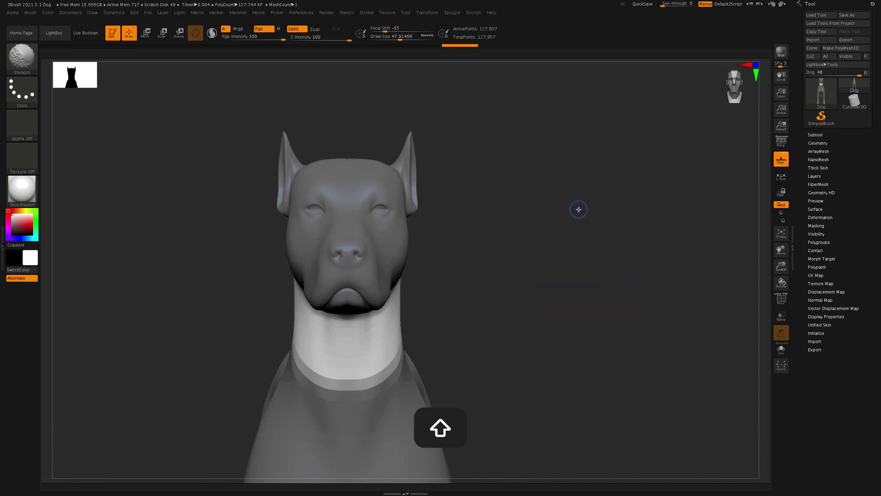
key("shift")
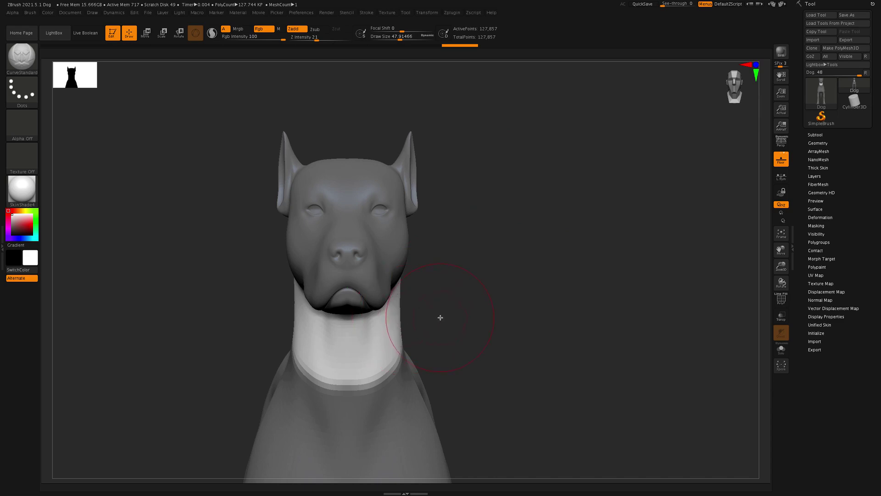
- Pull the unmasked neck band outward at the sides, nape and throat with the Move brush to form a thick collar
key("b")
key("m")
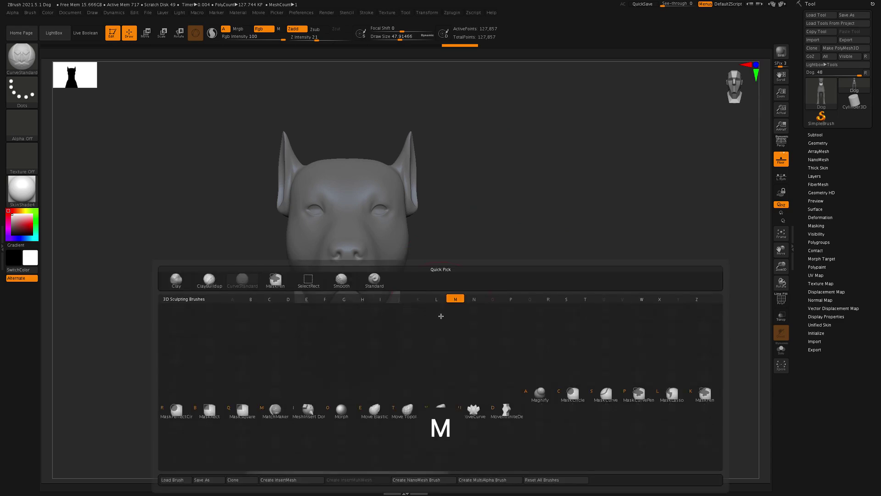
key("v")
left_click_drag(398, 314, 405, 301)
mouse_move(402, 360)
left_mouse_down()
mouse_move(387, 325)
mouse_move(394, 305)
mouse_move(494, 341)
mouse_move(443, 257)
mouse_move(449, 232)
mouse_move(492, 227)
mouse_move(487, 280)
mouse_move(498, 266)
left_mouse_up()
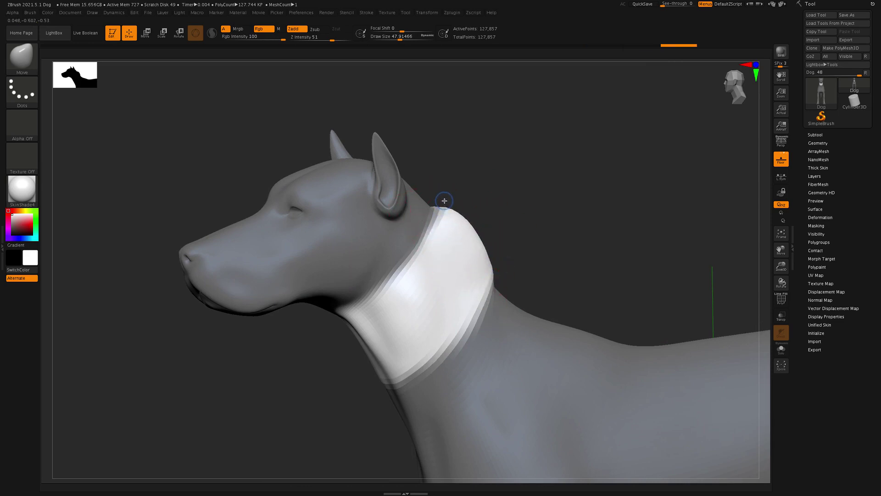
mouse_move(377, 340)
left_mouse_down()
mouse_move(344, 323)
mouse_move(374, 373)
left_mouse_up()
mouse_move(541, 296)
left_mouse_down()
mouse_move(585, 281)
mouse_move(460, 301)
mouse_move(404, 334)
mouse_move(427, 351)
mouse_move(505, 277)
mouse_move(484, 233)
mouse_move(458, 275)
mouse_move(478, 288)
mouse_move(448, 275)
mouse_move(452, 288)
left_mouse_up()
left_click_drag(525, 230, 566, 218)
mouse_move(373, 275)
left_mouse_down()
mouse_move(327, 272)
mouse_move(351, 291)
mouse_move(333, 312)
mouse_move(375, 294)
left_mouse_up()
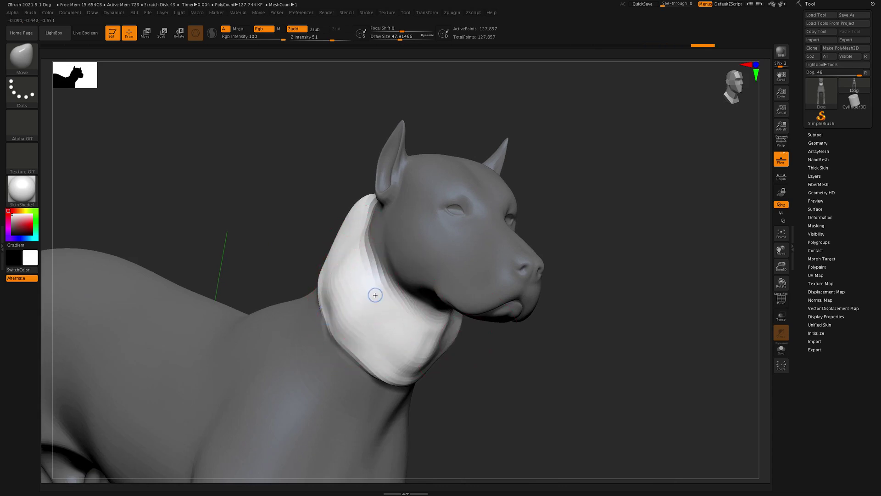
- Clear the mask from the whole dog after shaping the neck collar
left_click_drag(509, 372, 536, 346, "shift")
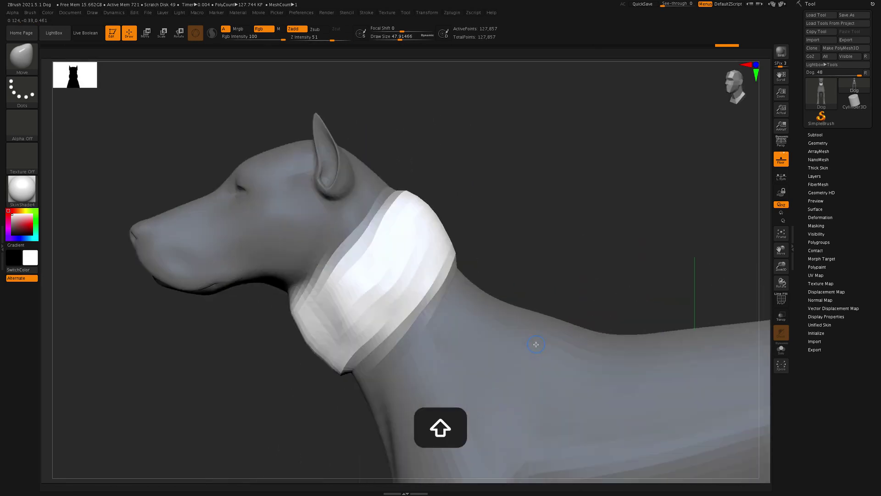
left_click_drag(587, 235, 465, 225, "alt")
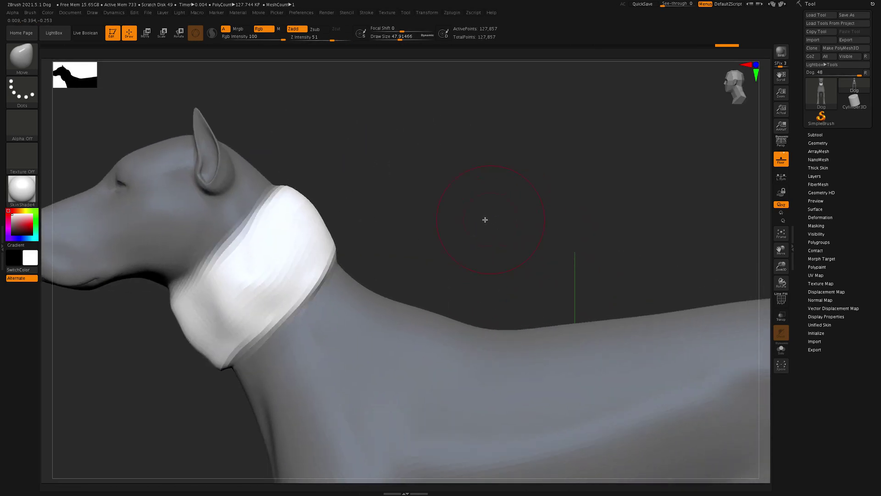
mouse_move(483, 196)
left_mouse_down("ctrl")
mouse_move(541, 232)
mouse_move(508, 236)
mouse_move(482, 230)
mouse_move(518, 225)
mouse_move(450, 222)
mouse_move(518, 226)
mouse_move(460, 223)
left_mouse_up("ctrl")
left_click_drag(460, 223, 467, 222)
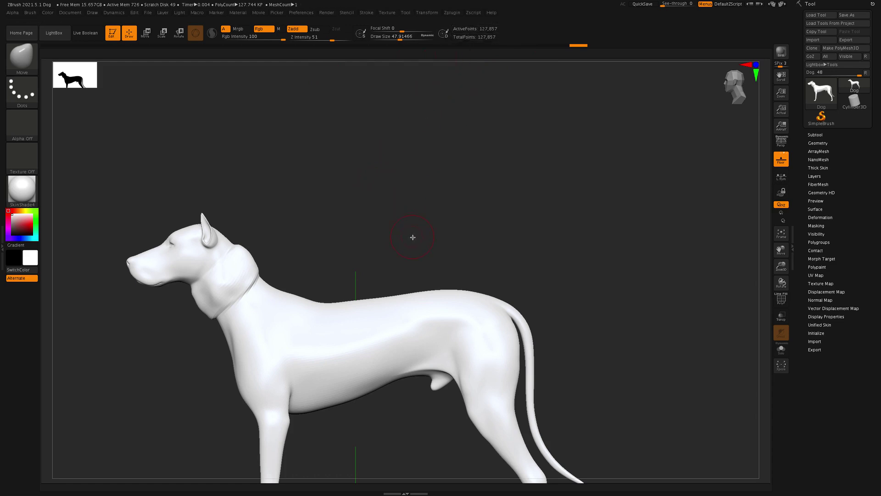
- Switch to the Standard brush and set its draw size to about 9 for working on the dog's back
left_click_drag(406, 260, 396, 281)
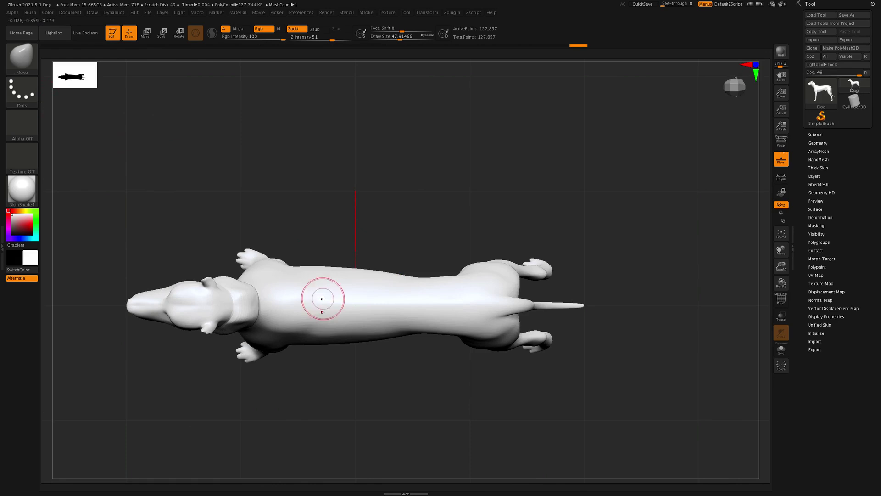
left_click(22, 57)
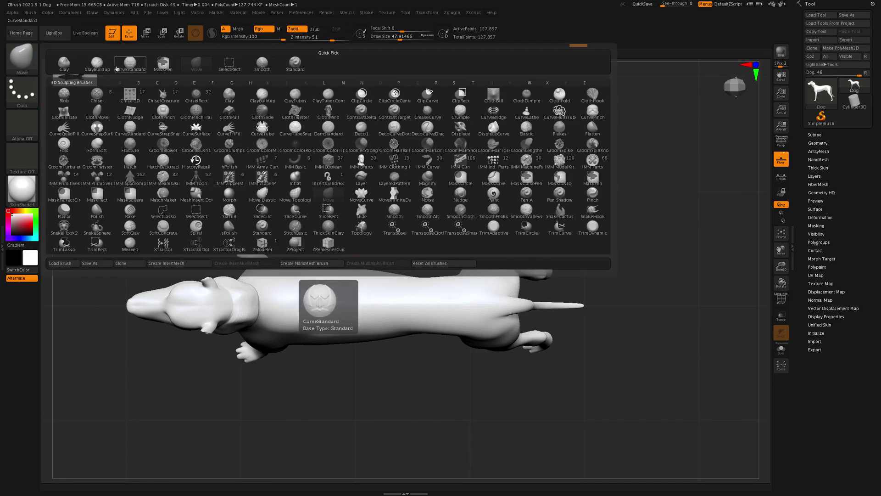
left_click(295, 67)
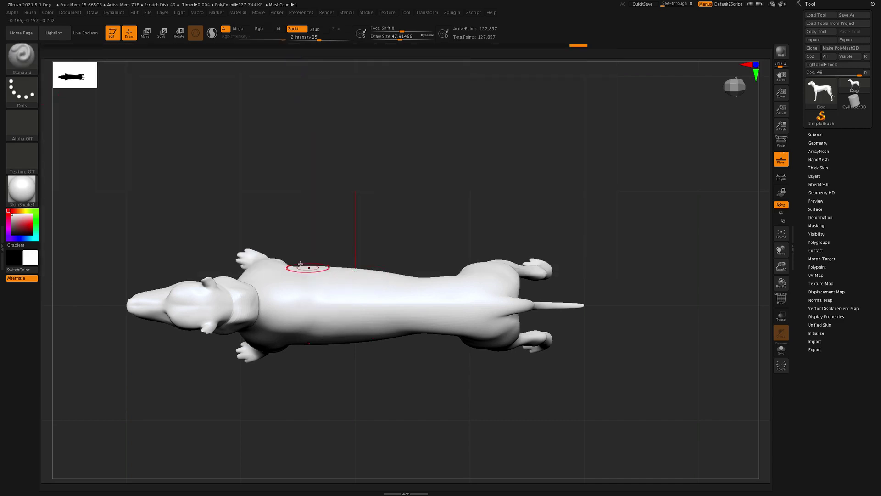
mouse_move(291, 232)
left_mouse_down("alt")
mouse_move(284, 234)
mouse_move(360, 236)
mouse_move(360, 328)
left_mouse_up("alt")
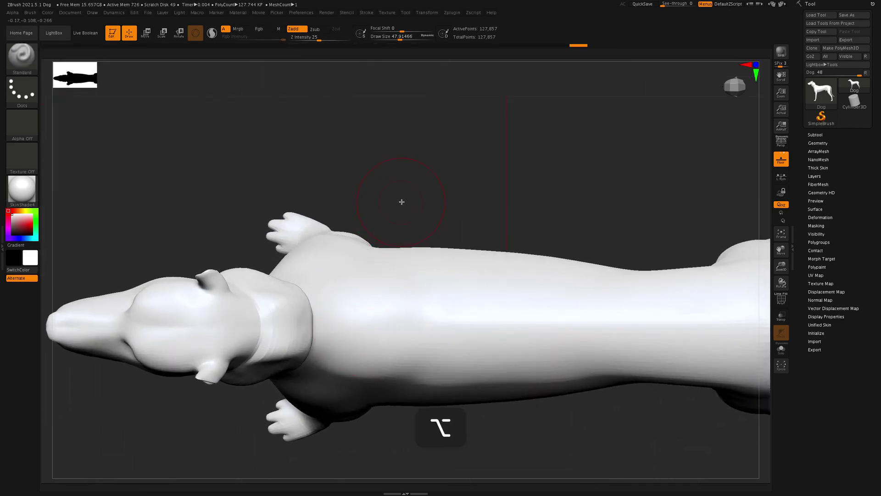
key("s")
left_click_drag(406, 197, 402, 199)
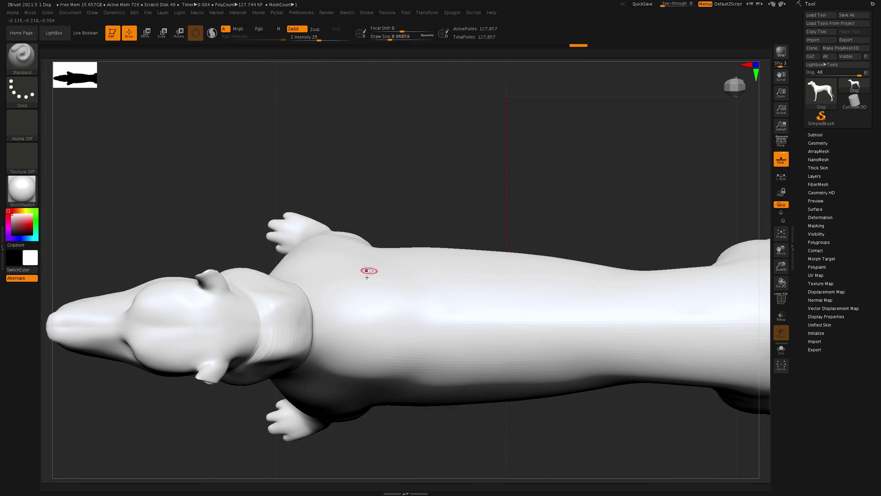
- Undo the trial mask dot behind the collar and subdivide the dog mesh to about 2.04 million points
left_click(335, 325, "ctrl")
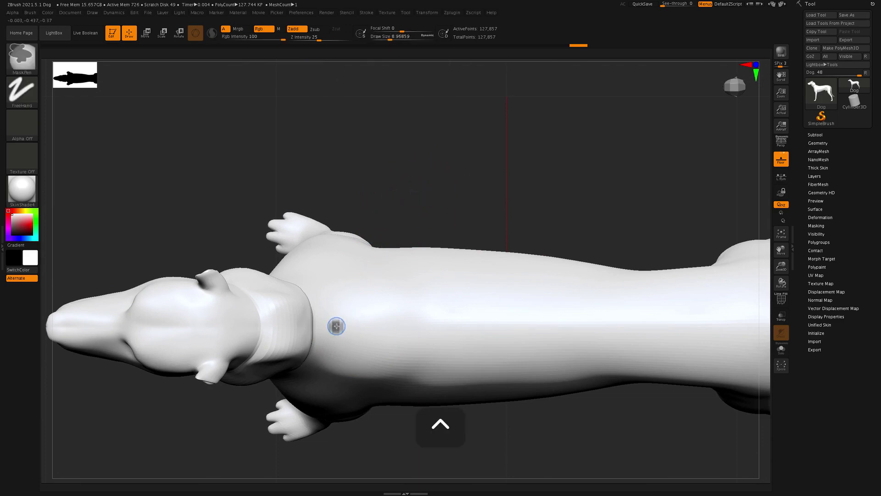
key("super+z")
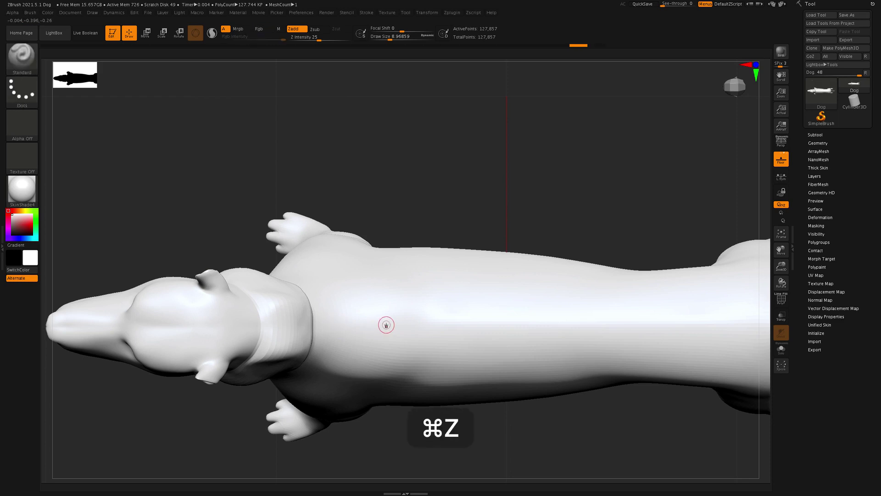
key("ctrl+d")
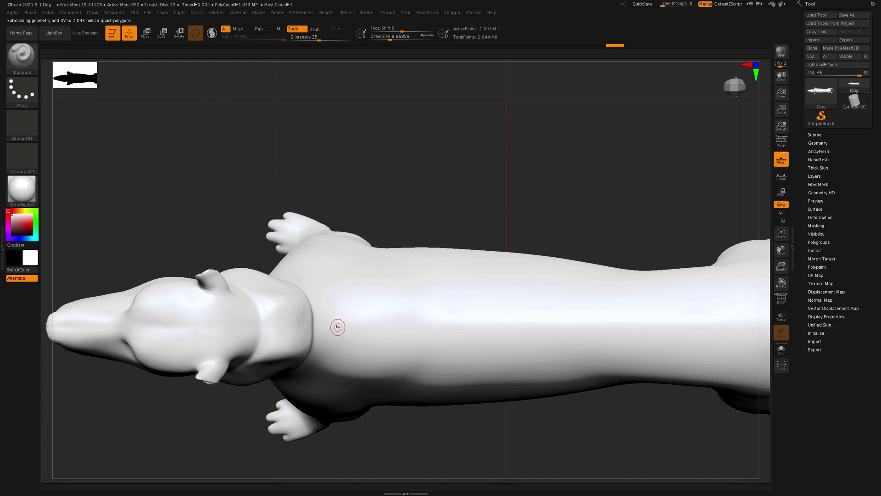
- Paint a row of eight separate mask dots along the spine, from behind the collar to the lower back
key("ctrl")
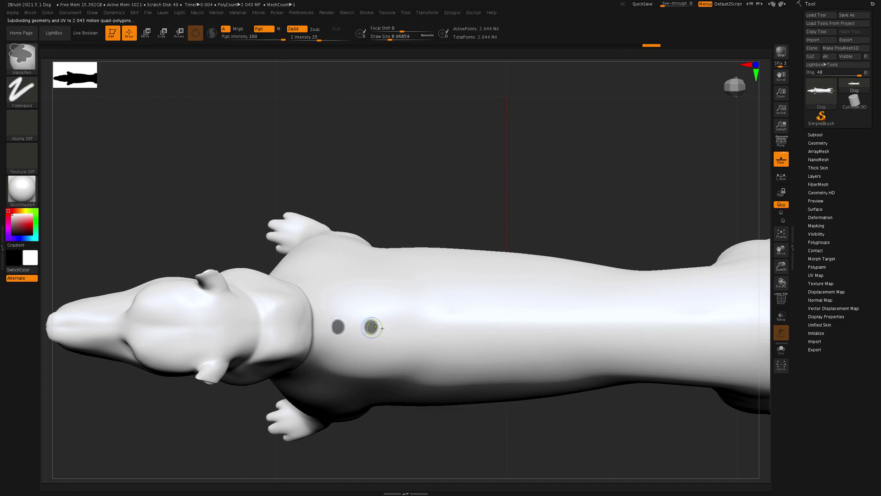
left_click(401, 327, "ctrl")
left_click(432, 326, "ctrl")
left_click(475, 326, "ctrl")
left_click(517, 324, "ctrl")
left_click(549, 325, "ctrl")
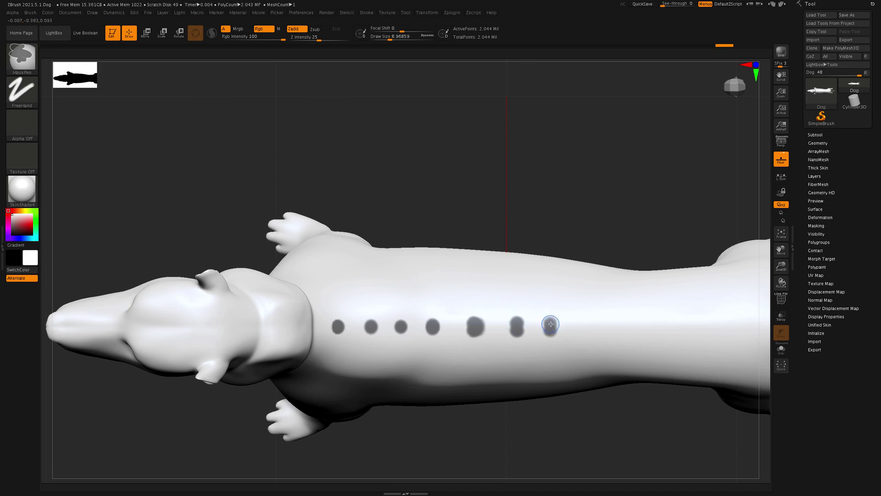
left_click(579, 325, "ctrl")
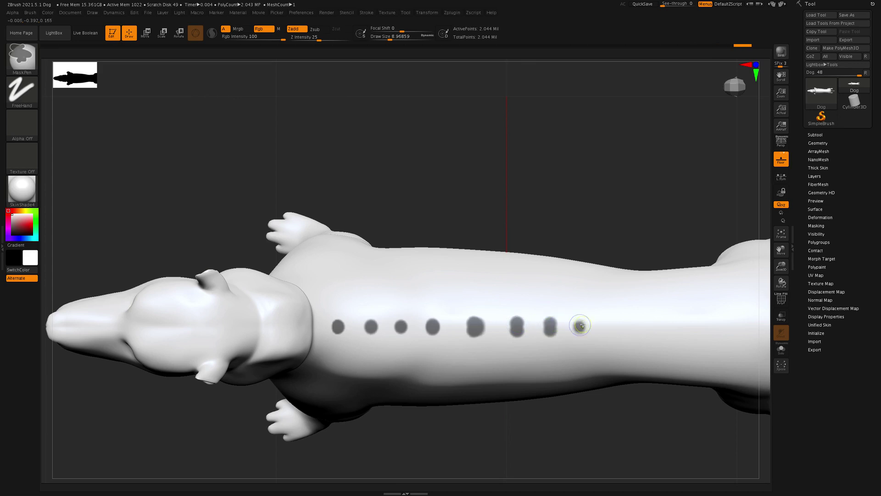
left_click(607, 326, "ctrl")
left_click(631, 326, "ctrl")
key("super+z")
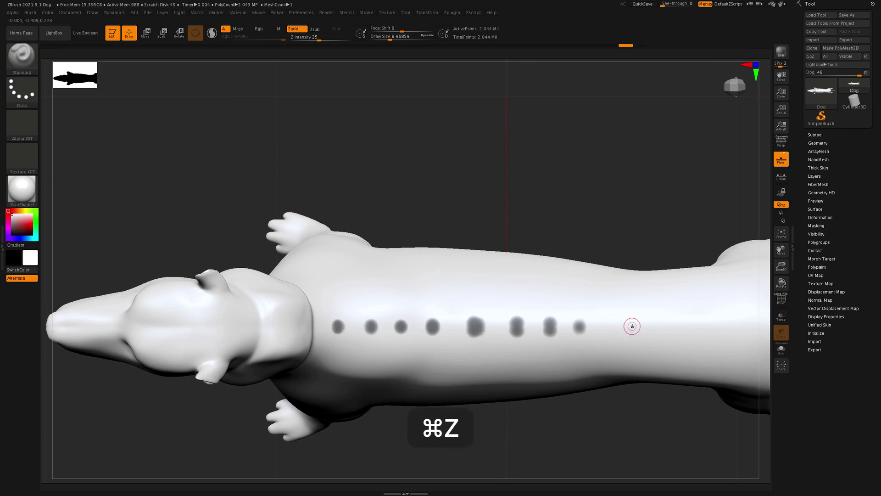
key("super+z")
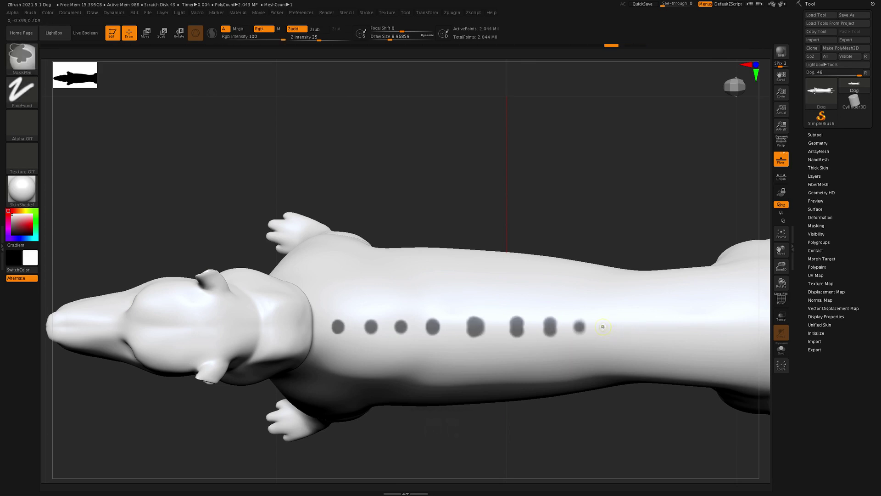
- Continue the row with five more mask dots along the spine toward the hips
left_click(604, 326, "ctrl")
left_click(634, 327, "ctrl")
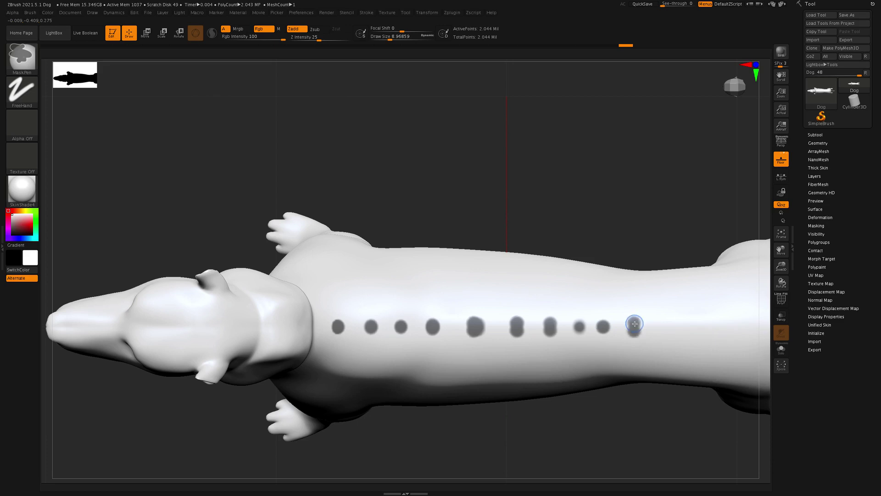
left_click(662, 325, "ctrl")
left_click(690, 327, "ctrl")
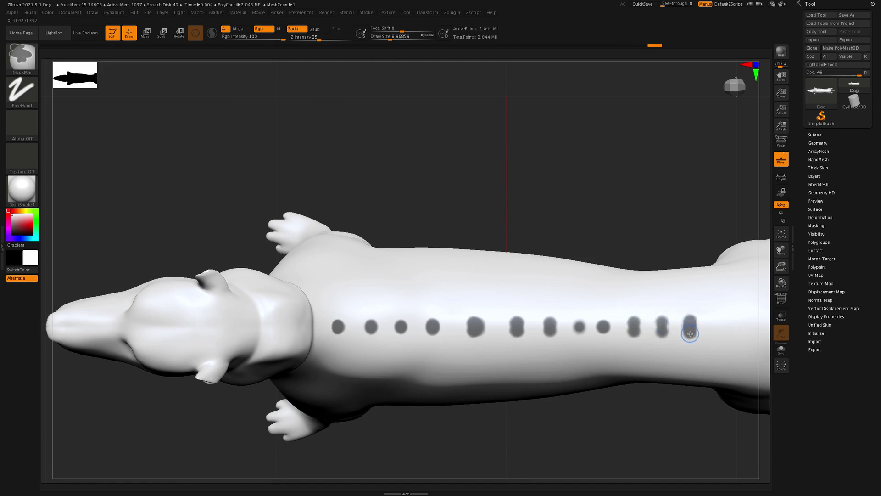
left_click(725, 327, "ctrl")
- Invert the mask so that only the row of dots along the spine is unmasked
left_click_drag(457, 197, 456, 167)
left_click_drag(515, 212, 388, 100, "alt")
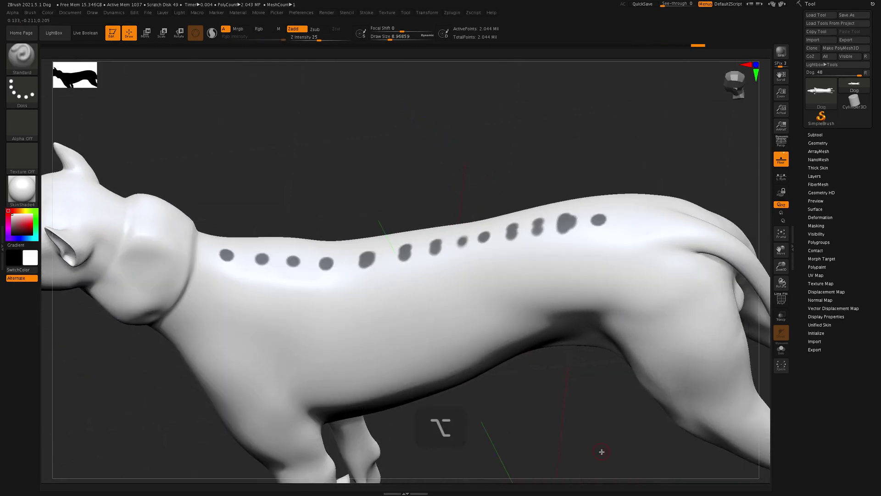
left_click(370, 185, "ctrl")
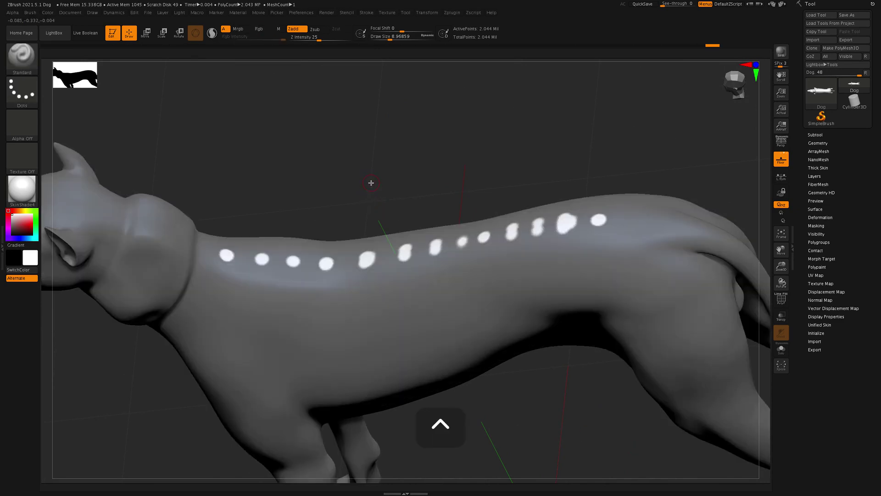
- Switch to the Move brush and set its draw size to about 342, with the dog in side view
left_click_drag(458, 167, 379, 200, "alt")
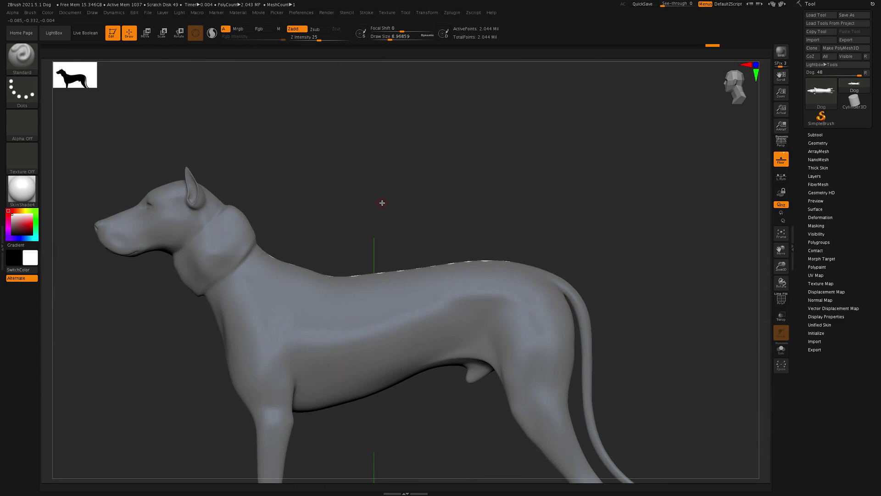
key("b")
key("m")
key("v")
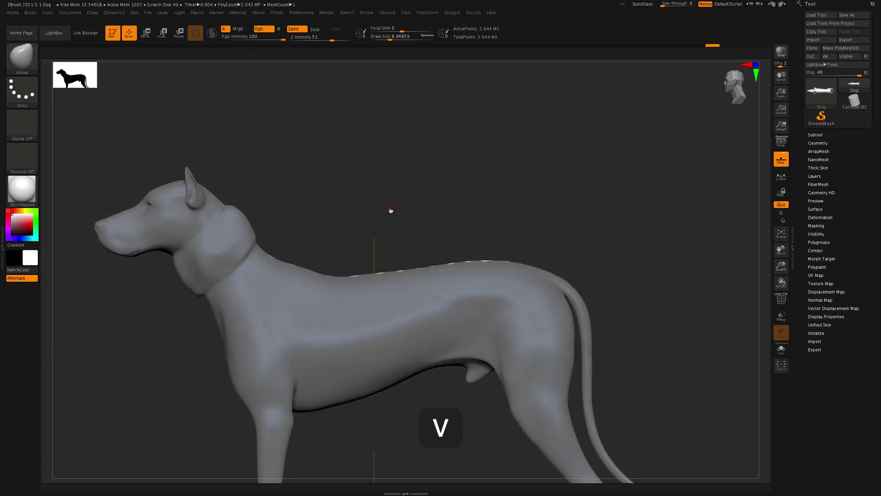
key("s")
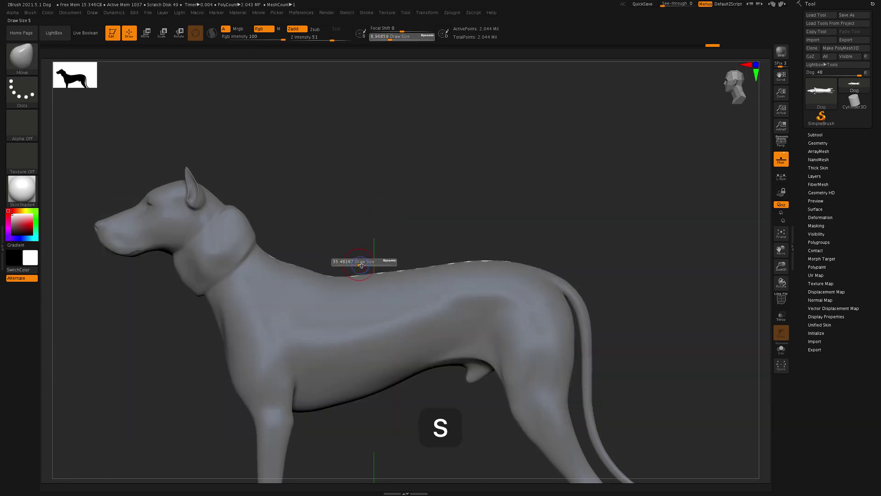
left_click_drag(381, 269, 376, 269)
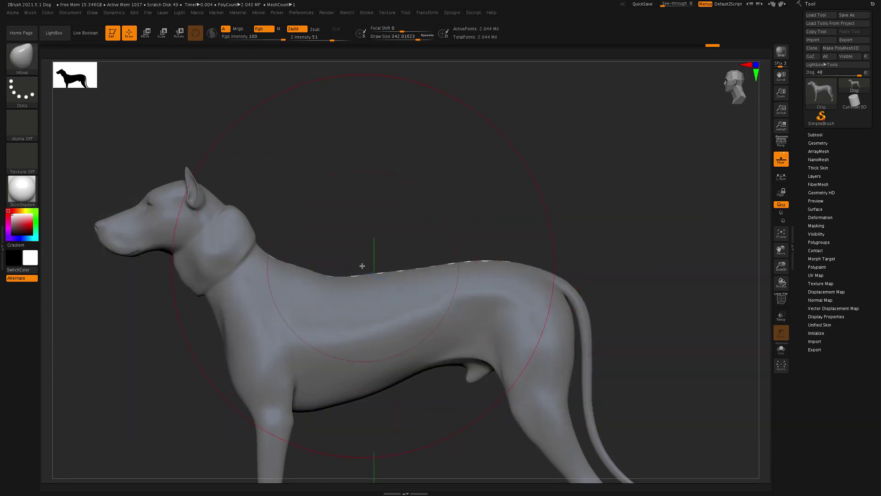
- Pull the unmasked dots upward along the whole back with the Move brush to form a row of spikes
left_click(294, 263)
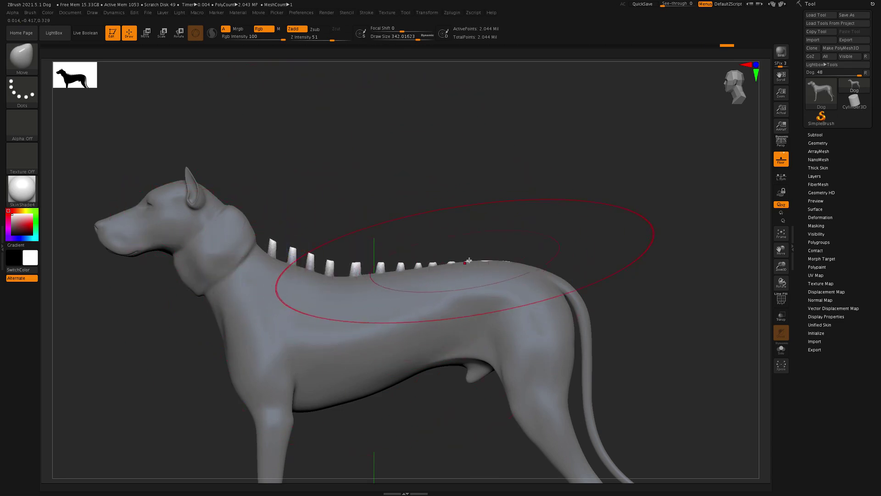
left_click_drag(486, 262, 487, 248)
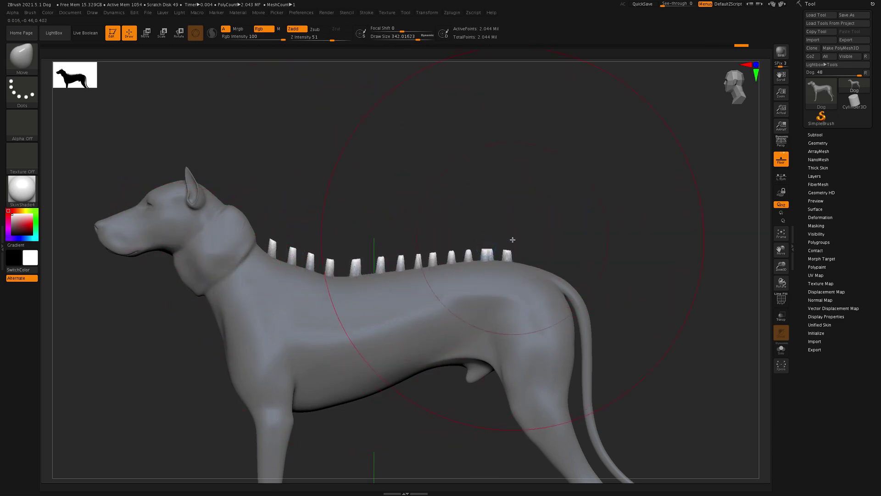
left_click_drag(544, 234, 553, 332)
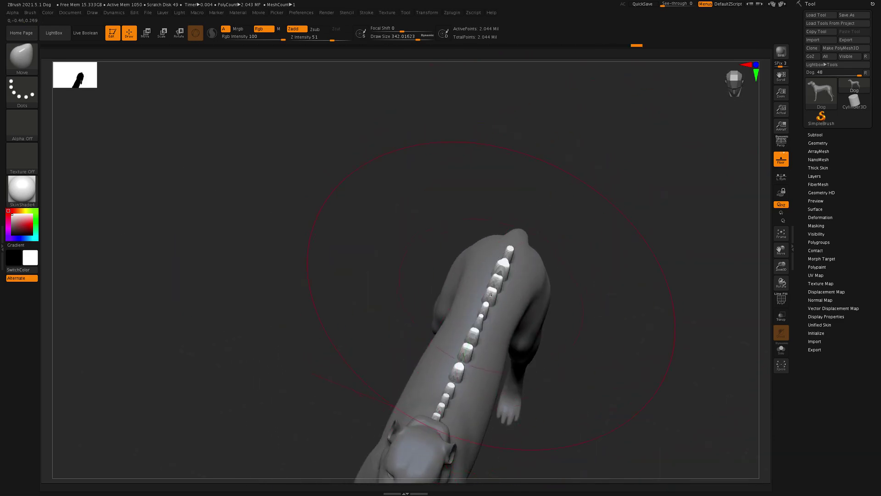
left_click_drag(495, 292, 498, 286)
mouse_move(549, 304)
left_mouse_down()
mouse_move(624, 265)
mouse_move(427, 191)
mouse_move(570, 268)
left_mouse_up()
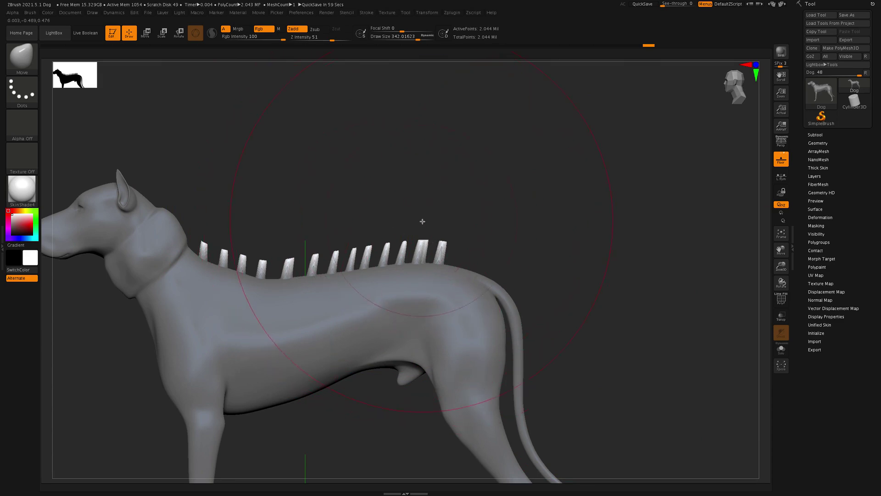
- Clear the mask from the whole dog, and undo that clearing
left_click_drag(483, 246, 538, 313)
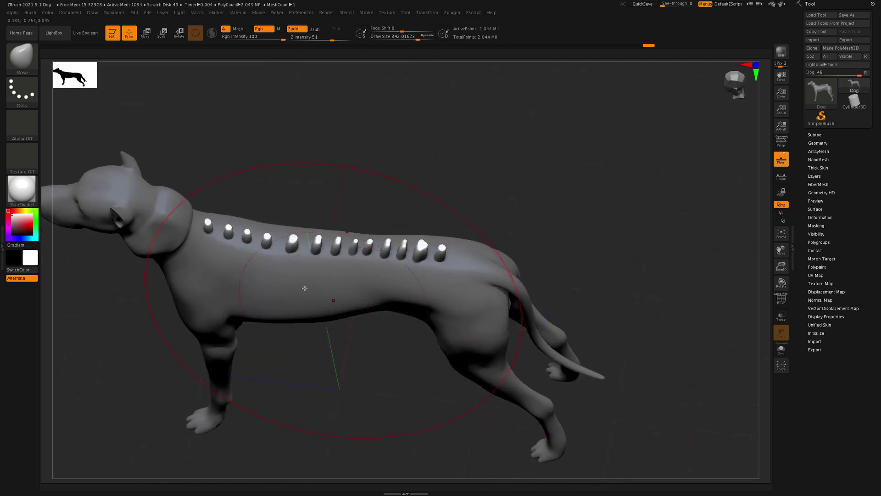
left_click_drag(409, 192, 440, 180)
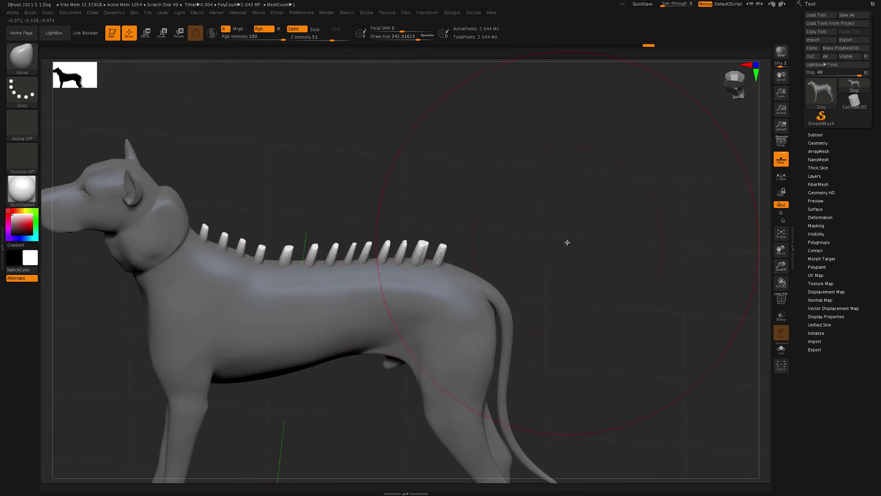
left_click_drag(519, 211, 536, 234, "ctrl")
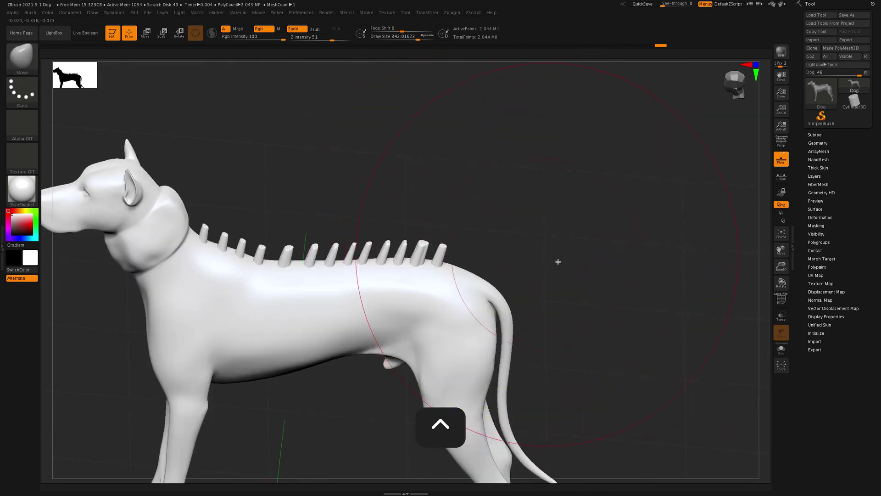
key("super+z")
key("super+z")
key("super+z")
key("super+z")
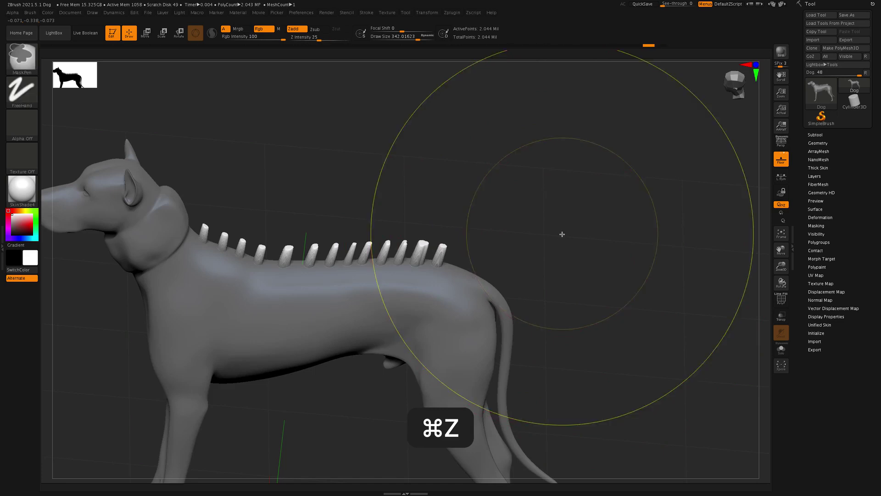
- Invert the mask so that the back spikes are masked and the rest of the body is unmasked
key("super+z")
key("super+z")
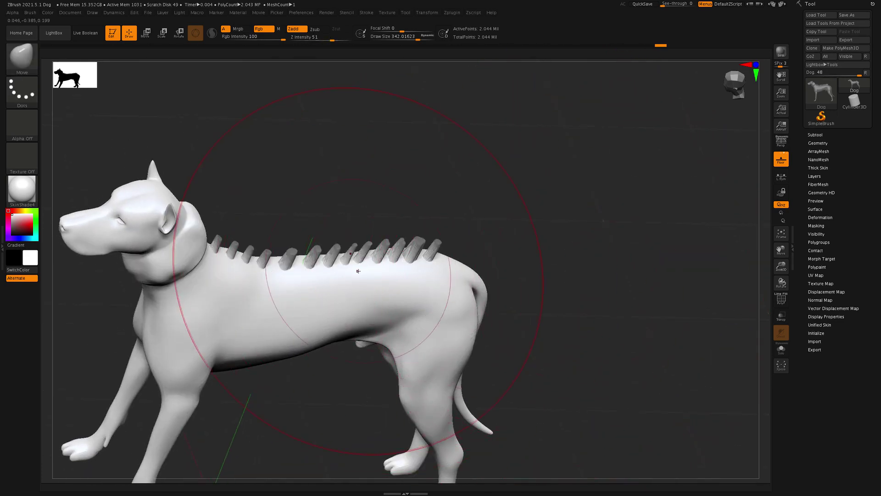
key("super+z")
mouse_move(576, 253)
left_mouse_down()
mouse_move(545, 223)
mouse_move(632, 230)
mouse_move(590, 255)
left_mouse_up()
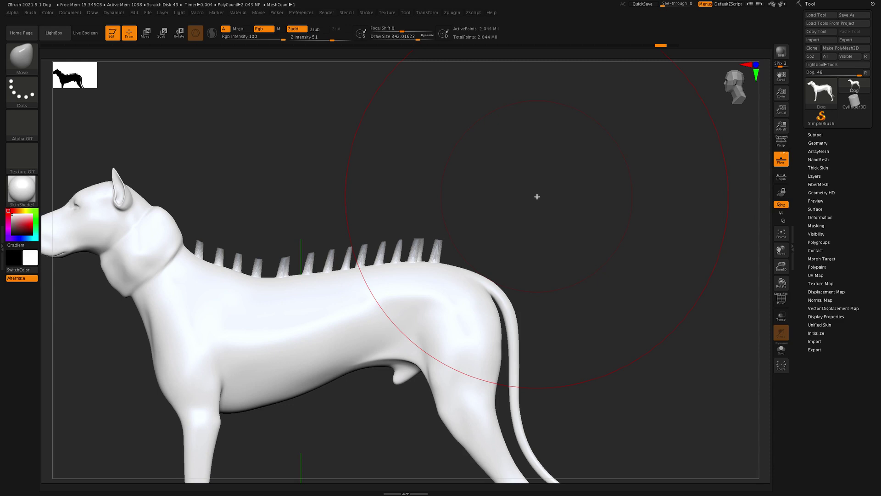
- Switch to the Standard brush and reduce its draw size to about 34
key("b")
key("s")
key("t")
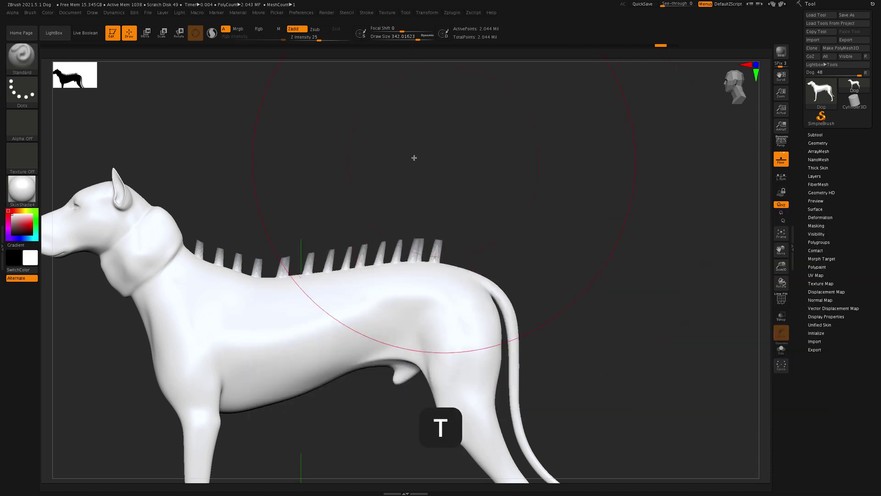
key("s")
left_click_drag(418, 167, 386, 175)
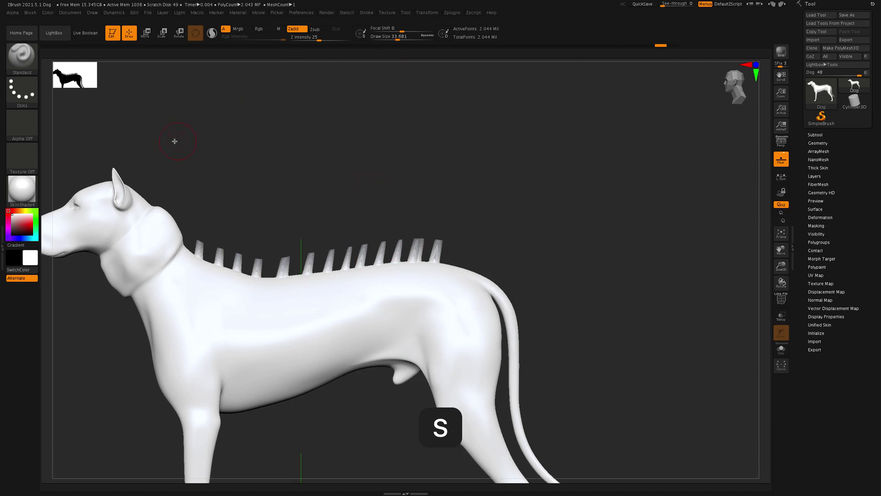
key("ctrl")
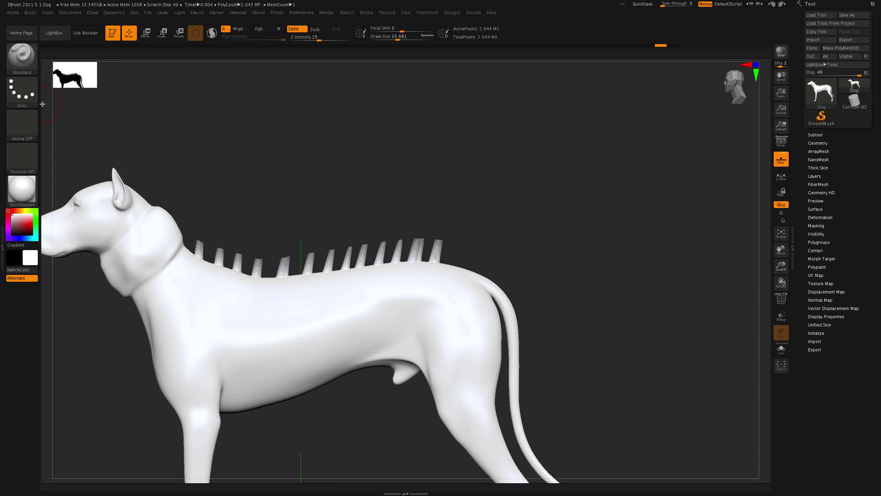
key("ctrl")
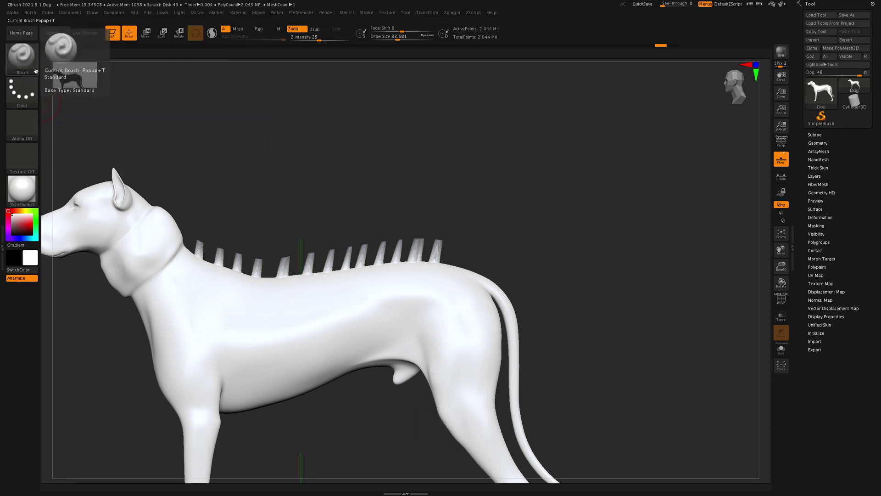
- Set MaskCircle as the active masking brush and accept the note about using it
key("ctrl")
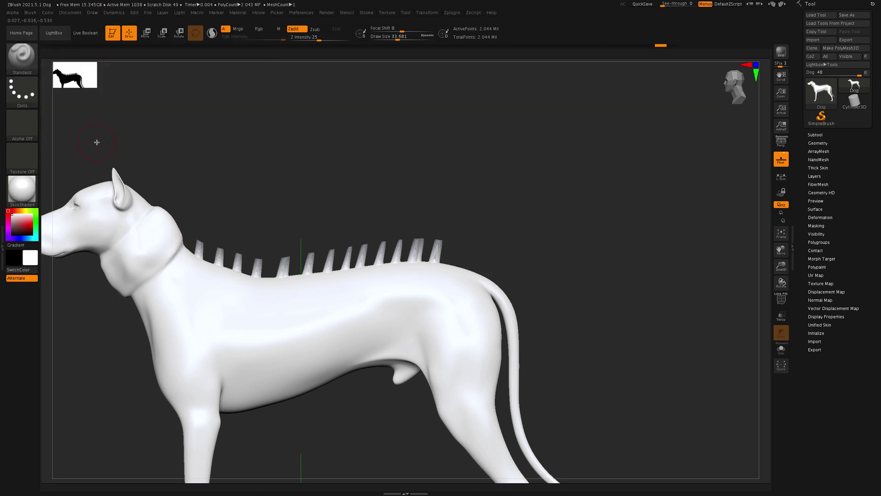
key("ctrl")
left_click(28, 65)
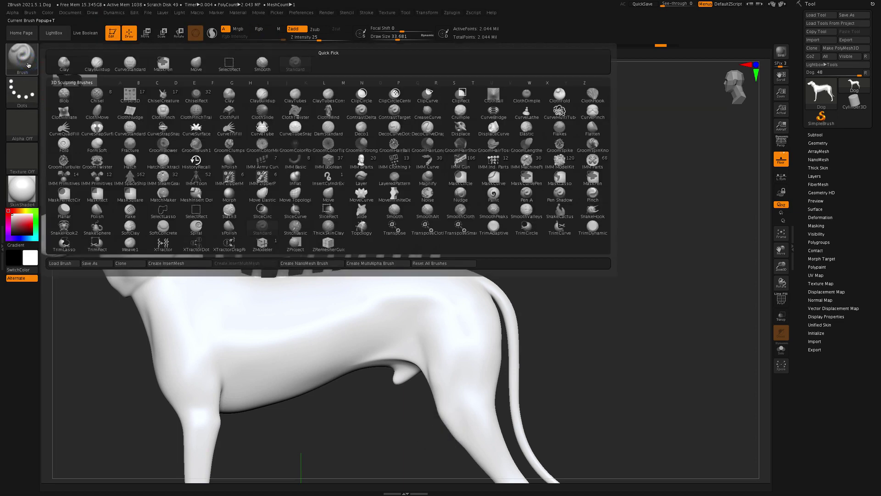
mouse_move(426, 190)
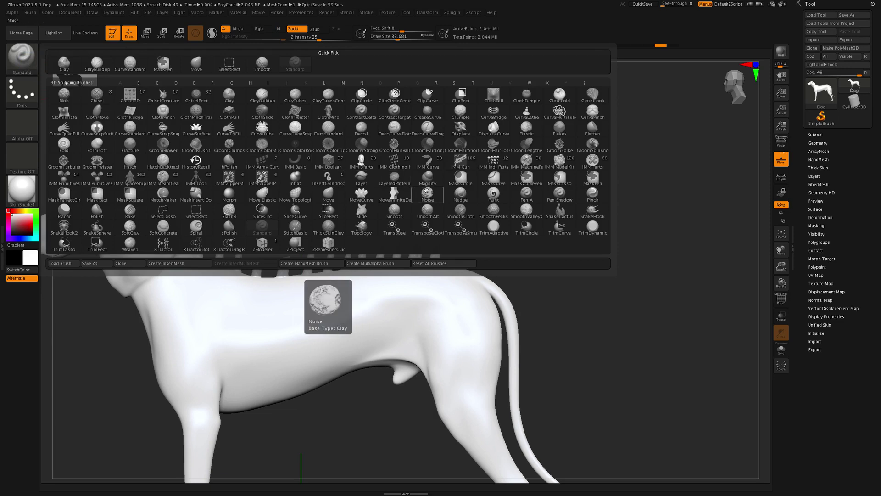
left_click(463, 178)
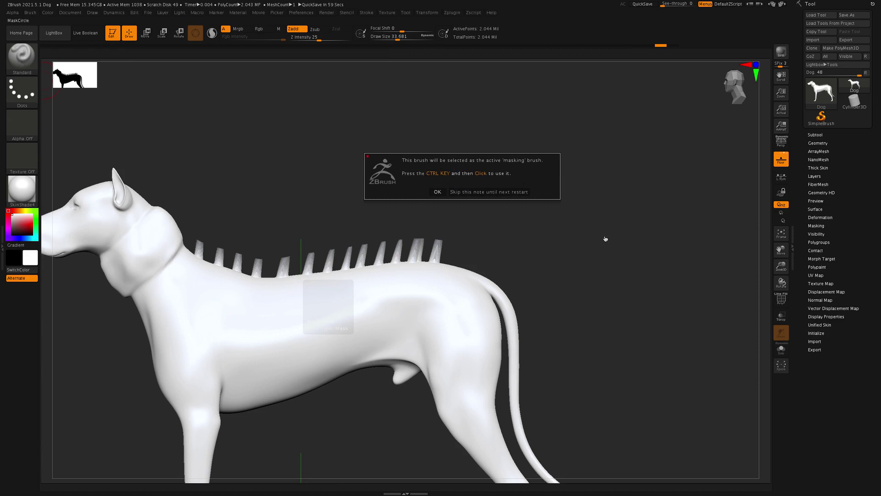
left_click(438, 192)
key("ctrl")
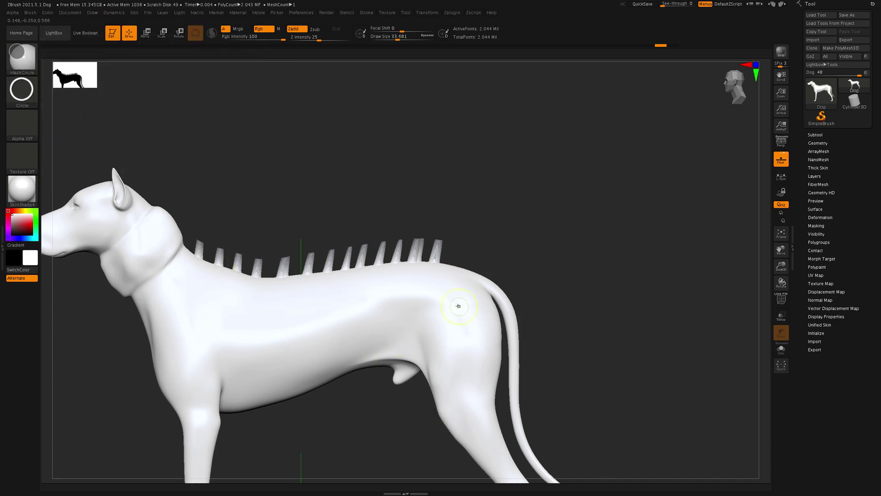
- Mask five circles of varying size across the dog's side, with the largest on the hip and others along the flank up to the shoulder
left_click_drag(442, 298, 479, 337, "ctrl")
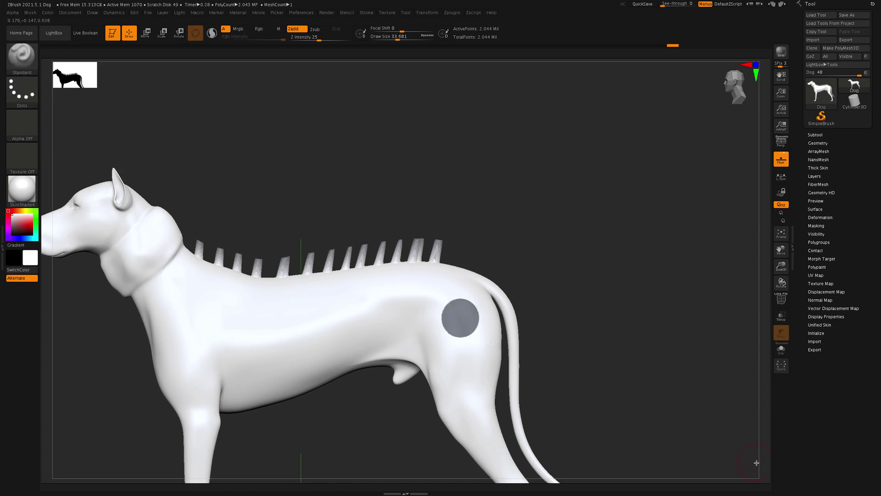
left_click_drag(359, 320, 369, 328, "ctrl")
left_click_drag(303, 305, 308, 312, "ctrl")
left_click_drag(229, 315, 238, 326, "ctrl")
left_click_drag(182, 281, 193, 293, "ctrl")
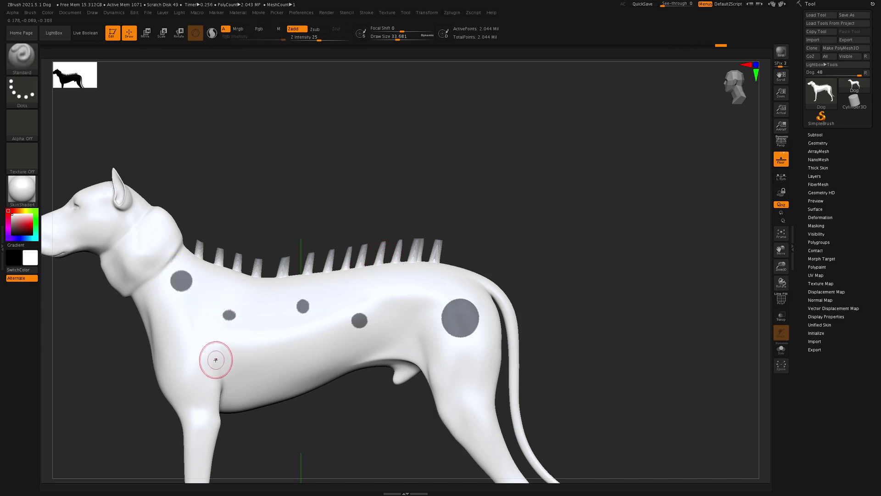
- Blur the edges of the circular masks several times
key("ctrl")
left_click(179, 281, "ctrl")
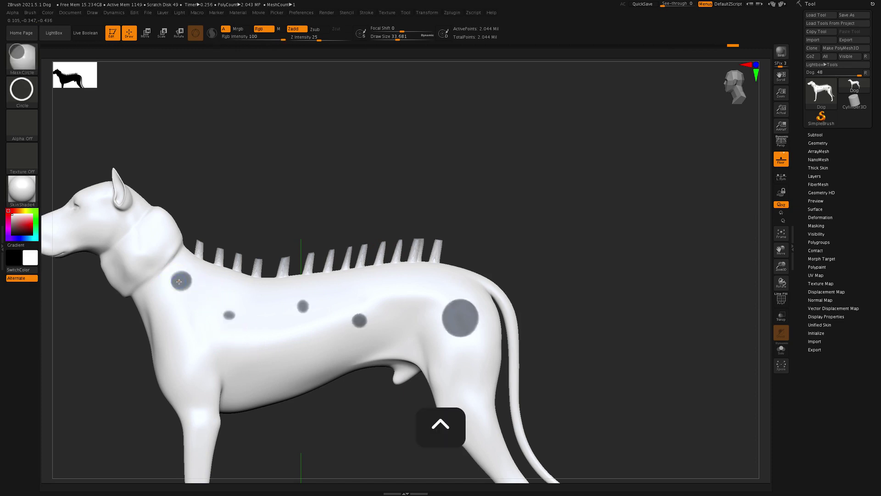
left_click(178, 281, "ctrl")
left_click(179, 281, "ctrl")
left_click(179, 282, "ctrl")
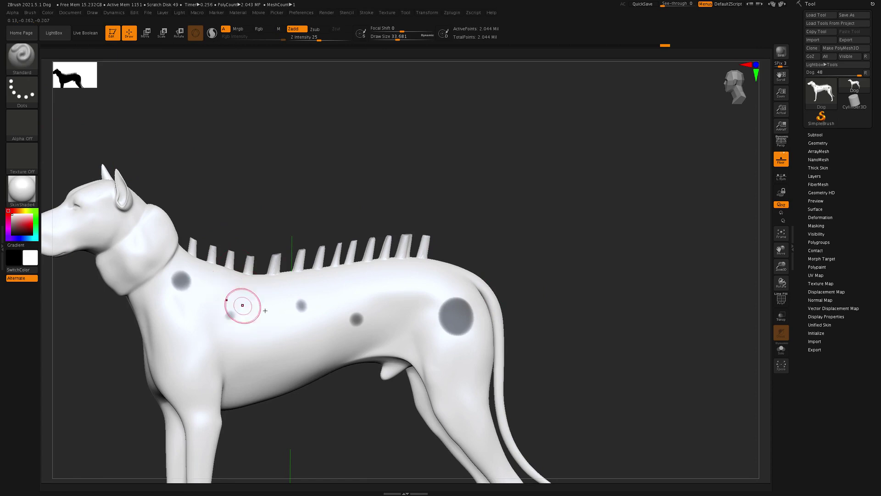
- Look through the available masking brushes, such as MaskCurve, MaskLasso, MaskPen and MaskRect
key("ctrl")
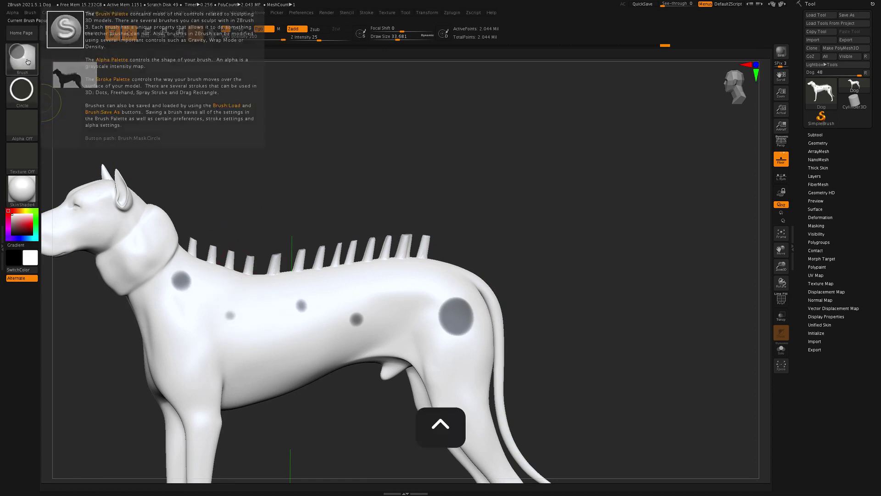
left_click(26, 60, "ctrl")
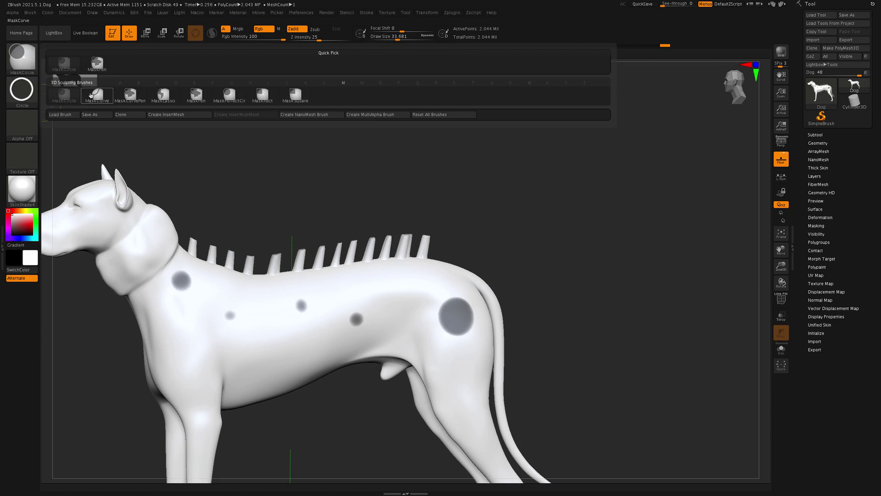
mouse_move(130, 96)
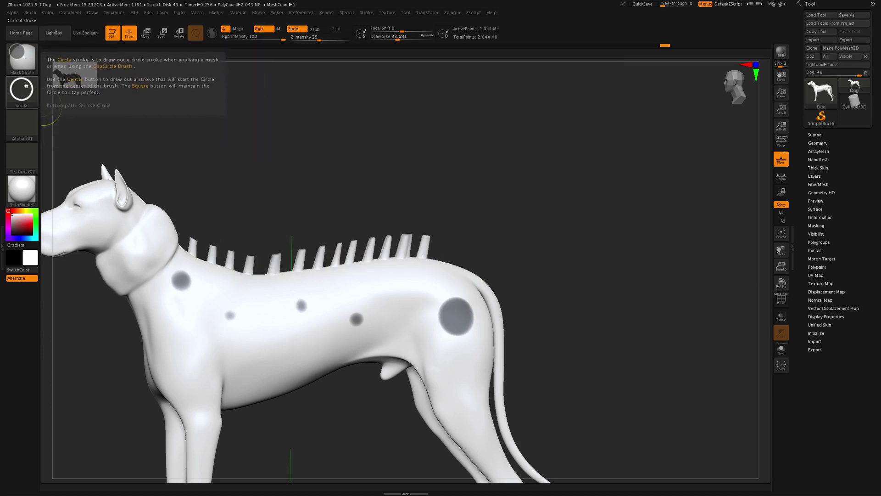
left_click(22, 57, "ctrl")
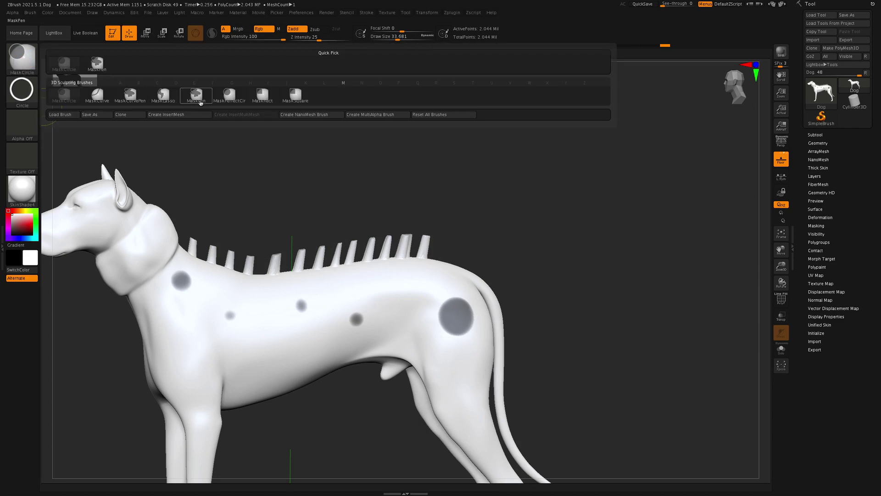
mouse_move(249, 102)
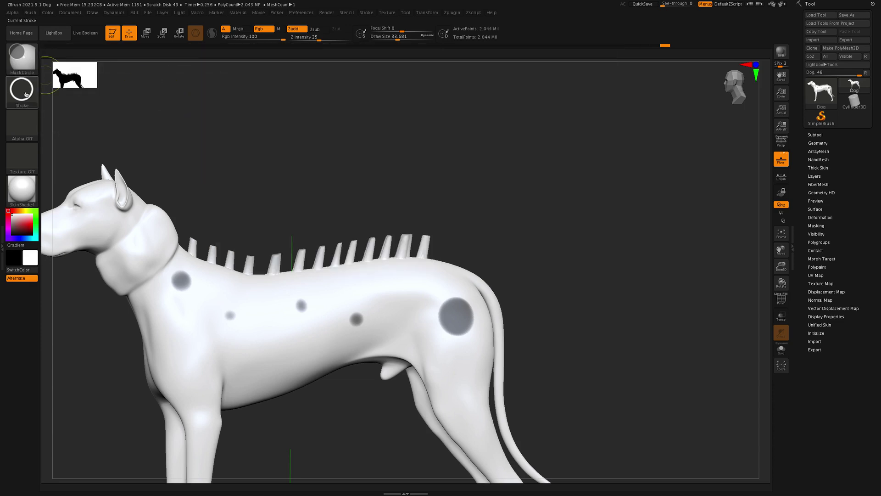
mouse_move(23, 64)
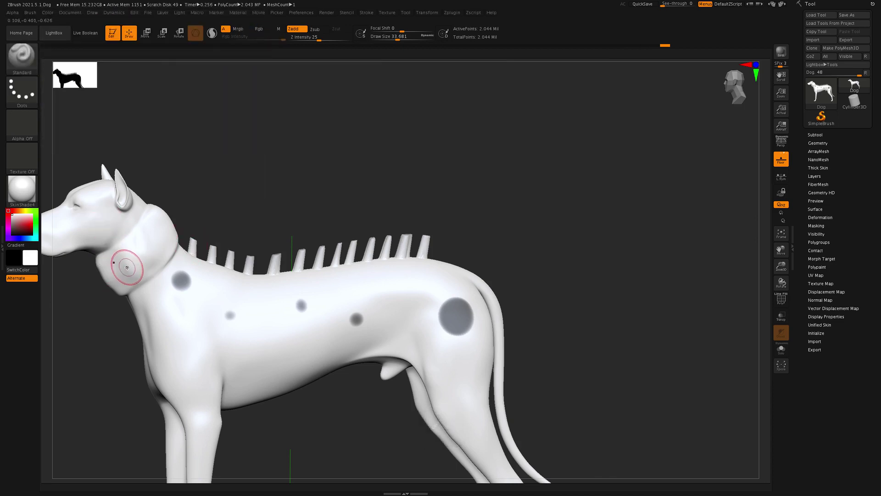
mouse_move(128, 266)
left_mouse_down()
mouse_move(170, 218)
mouse_move(181, 221)
mouse_move(121, 132)
left_mouse_up()
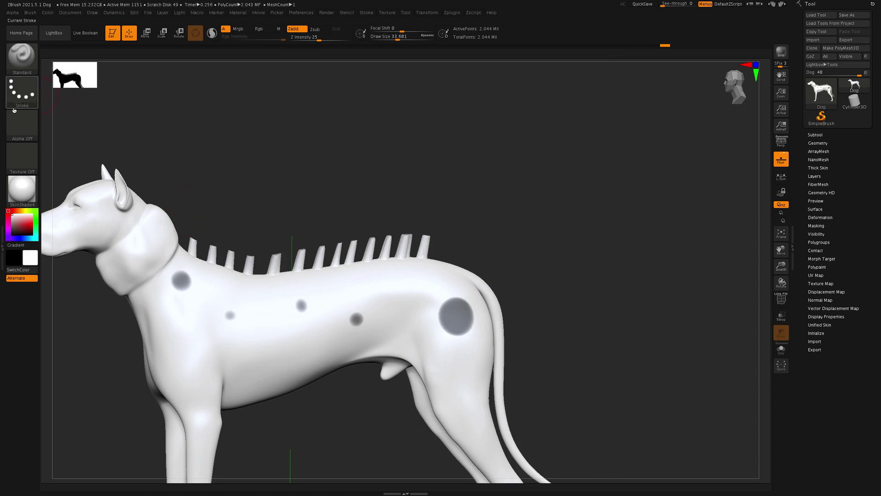
key("ctrl")
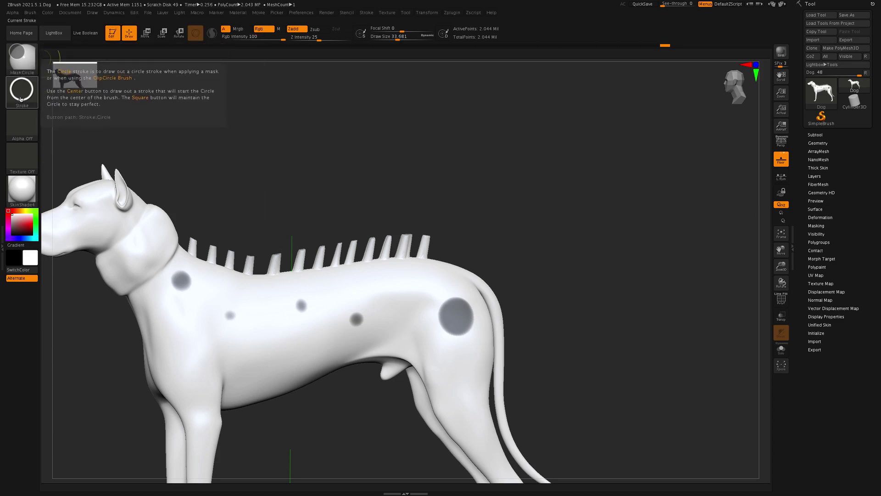
- Invert the mask so that only the circles on the dog's side are unmasked, and select the Inflat brush
mouse_move(252, 166)
left_mouse_down()
mouse_move(379, 251)
mouse_move(517, 276)
mouse_move(488, 285)
mouse_move(364, 233)
left_mouse_up()
left_click(426, 189, "ctrl")
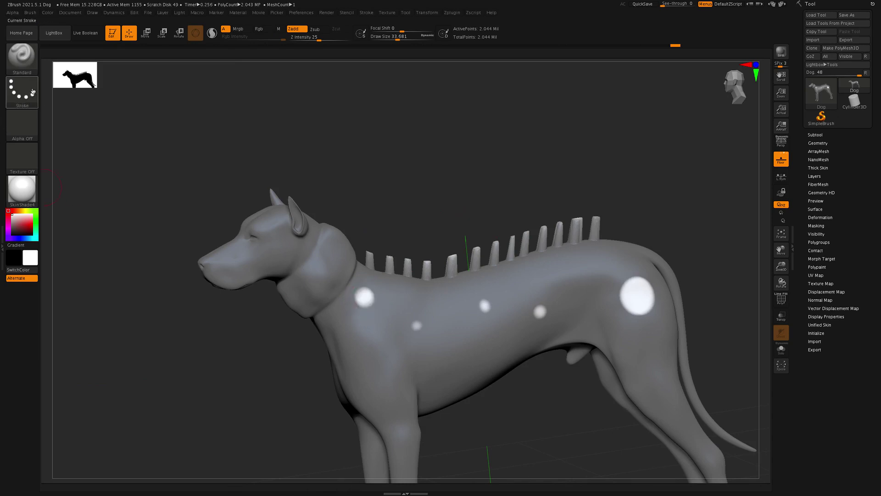
left_click(27, 68)
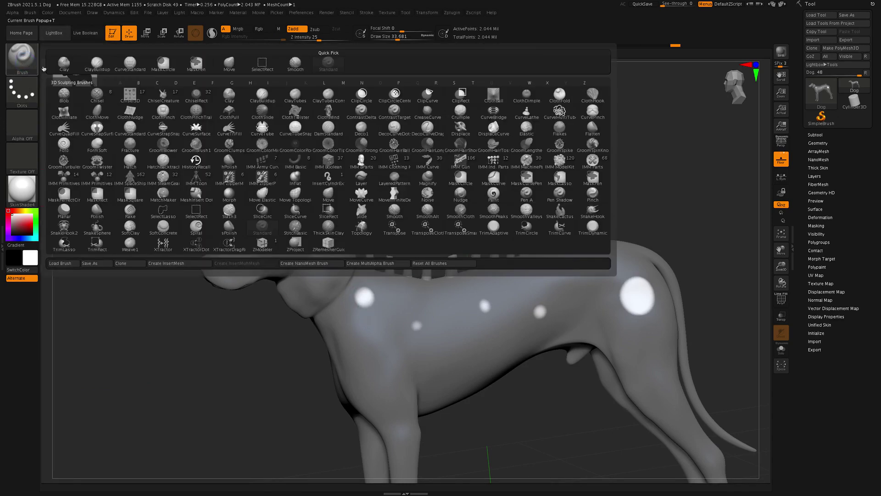
mouse_move(325, 147)
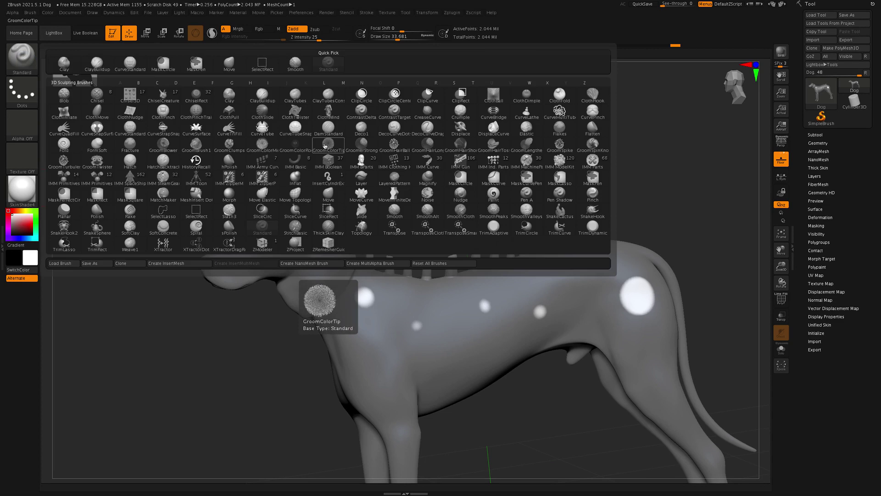
mouse_move(140, 192)
mouse_move(241, 150)
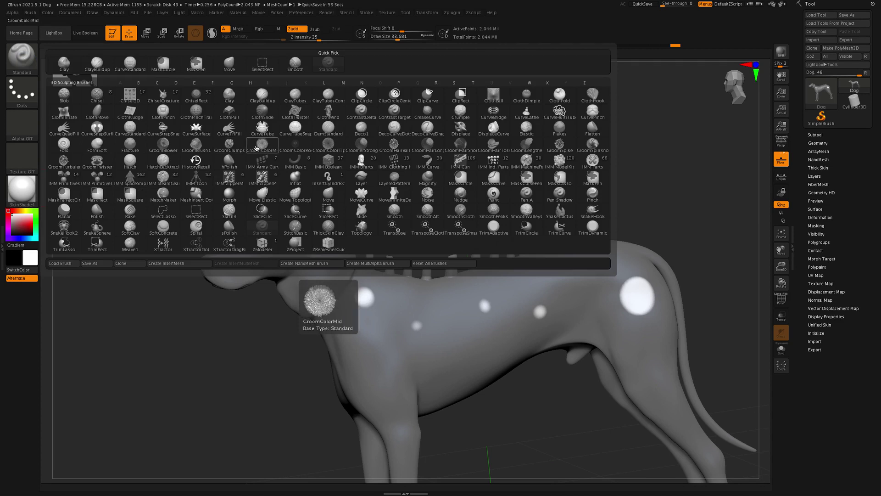
mouse_move(367, 163)
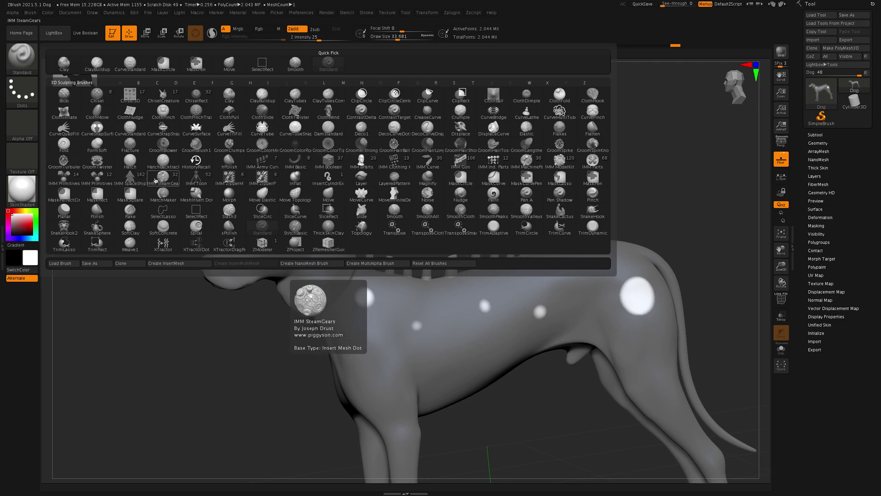
left_click(295, 176)
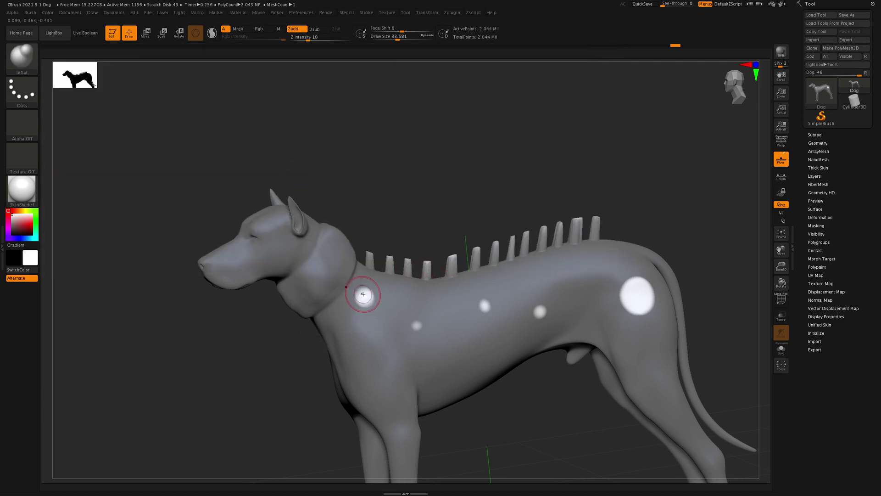
- Inflate the five unmasked circles into rounded bumps with the Inflat brush, and clear the mask from the dog
left_click_drag(374, 295, 367, 300, "alt")
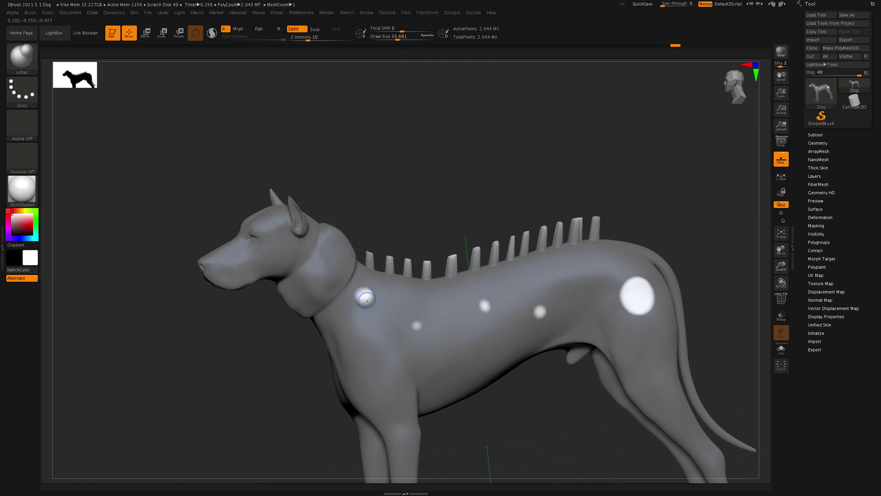
left_click(417, 325)
left_click(484, 307)
left_click(541, 311)
left_click(638, 296)
mouse_move(644, 300)
left_mouse_down()
mouse_move(636, 307)
mouse_move(626, 285)
left_mouse_up()
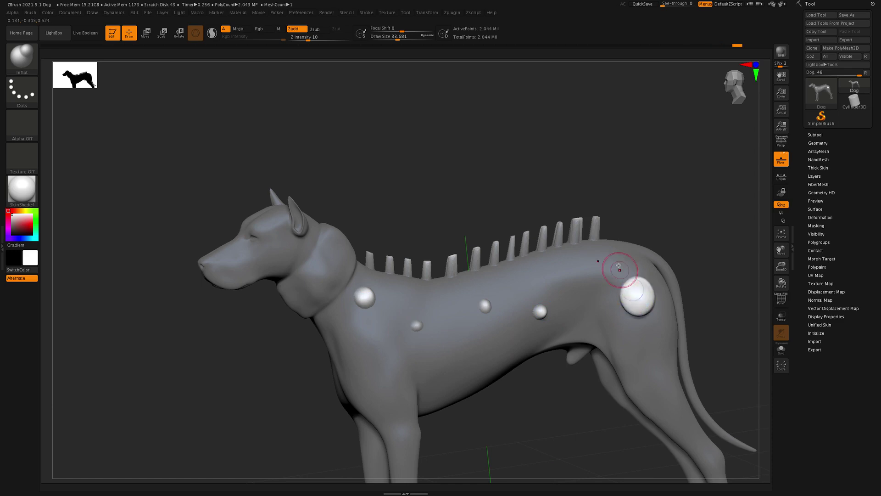
left_click_drag(626, 133, 643, 199)
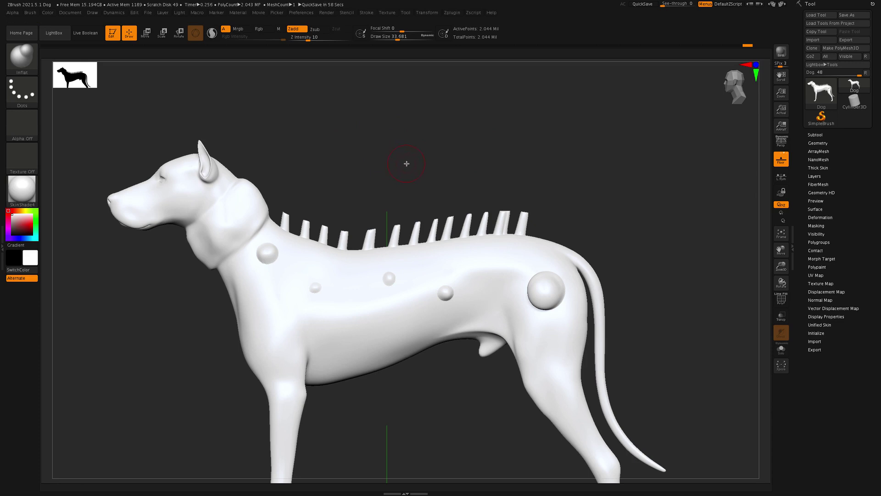
key("shift")
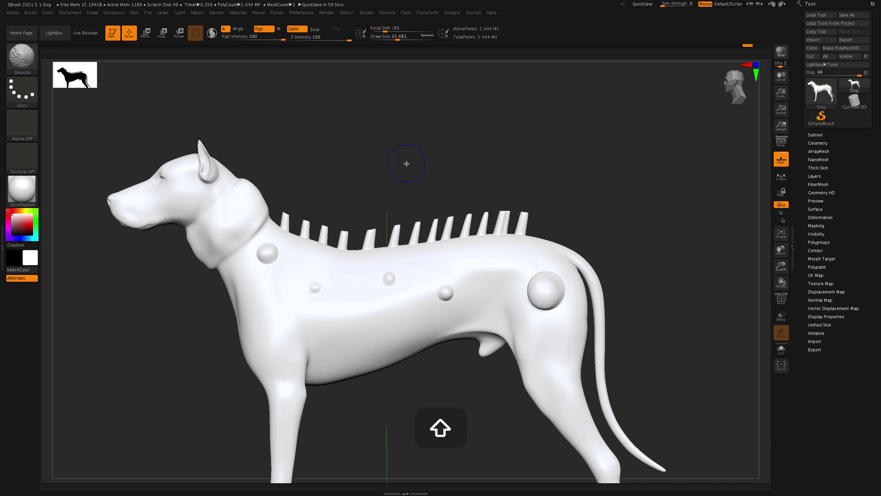